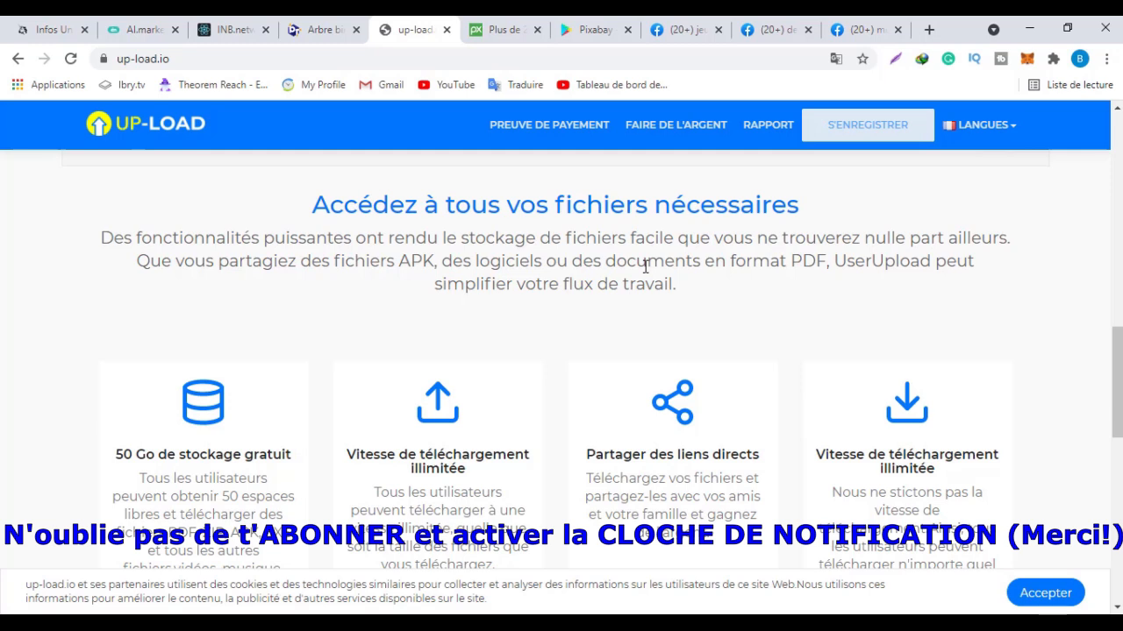
Open the payment proof page from the home page and read the listed payouts down to the end of the first page
{"action": "scroll", "coordinate": [645, 266], "scroll_direction": "down", "scroll_amount": 5}
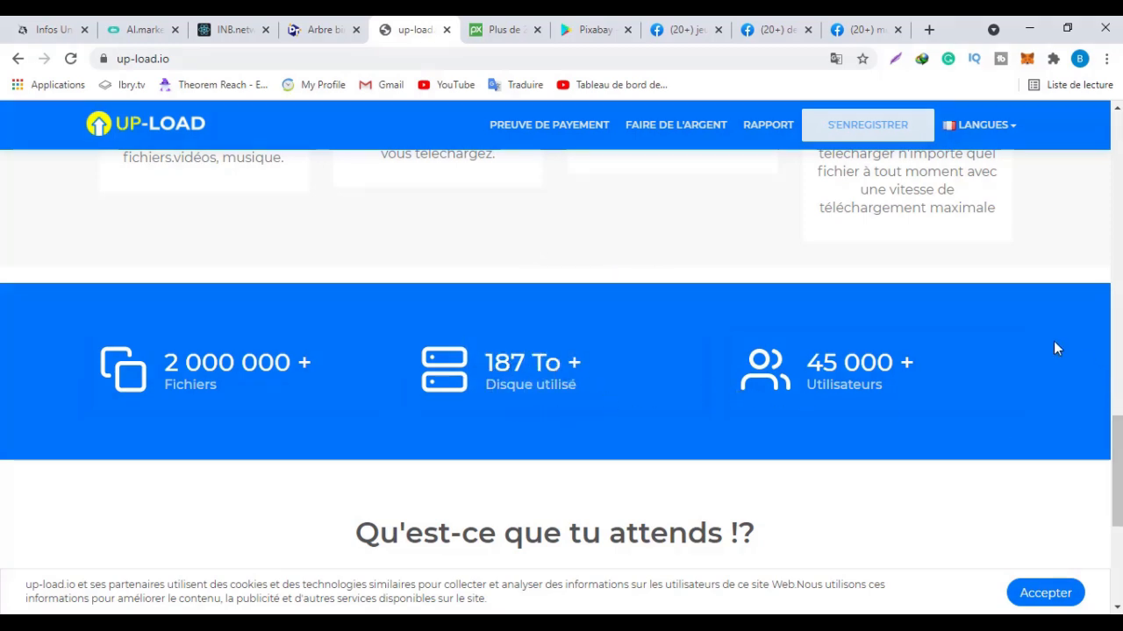
{"action": "scroll", "coordinate": [808, 328], "scroll_direction": "down", "scroll_amount": 2}
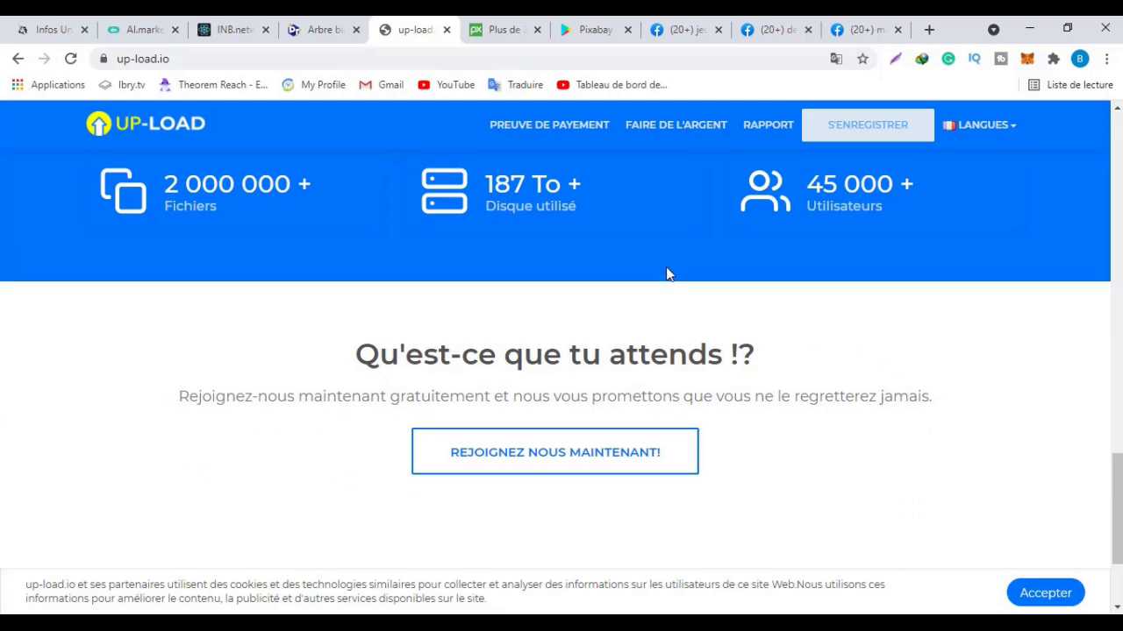
{"action": "left_click", "coordinate": [544, 128]}
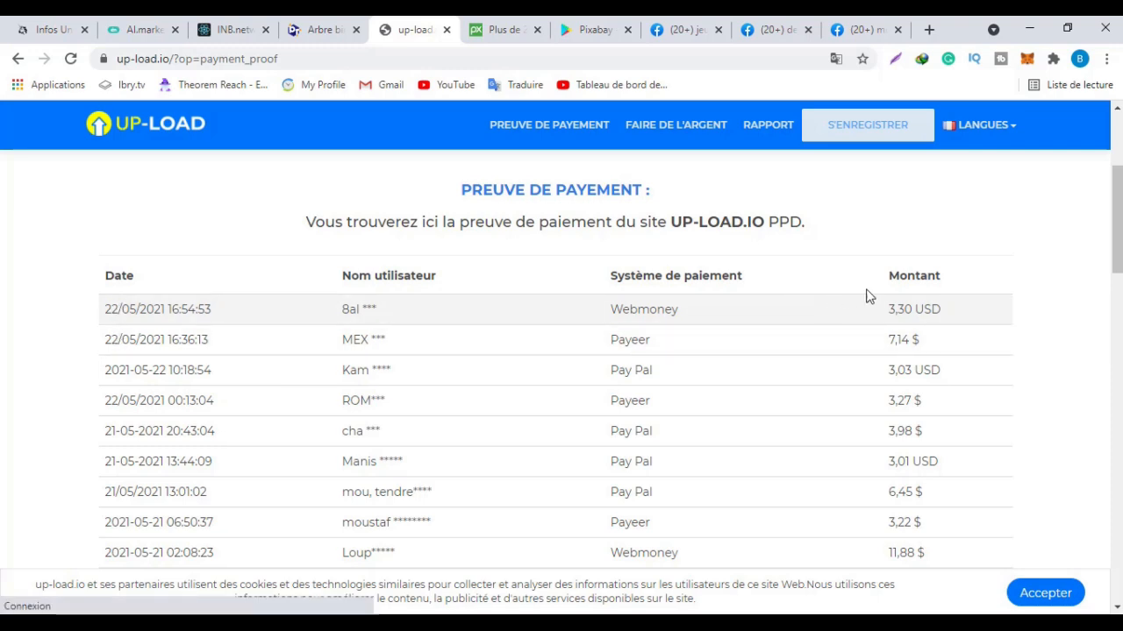
{"action": "scroll", "coordinate": [896, 377], "scroll_direction": "down", "scroll_amount": 1}
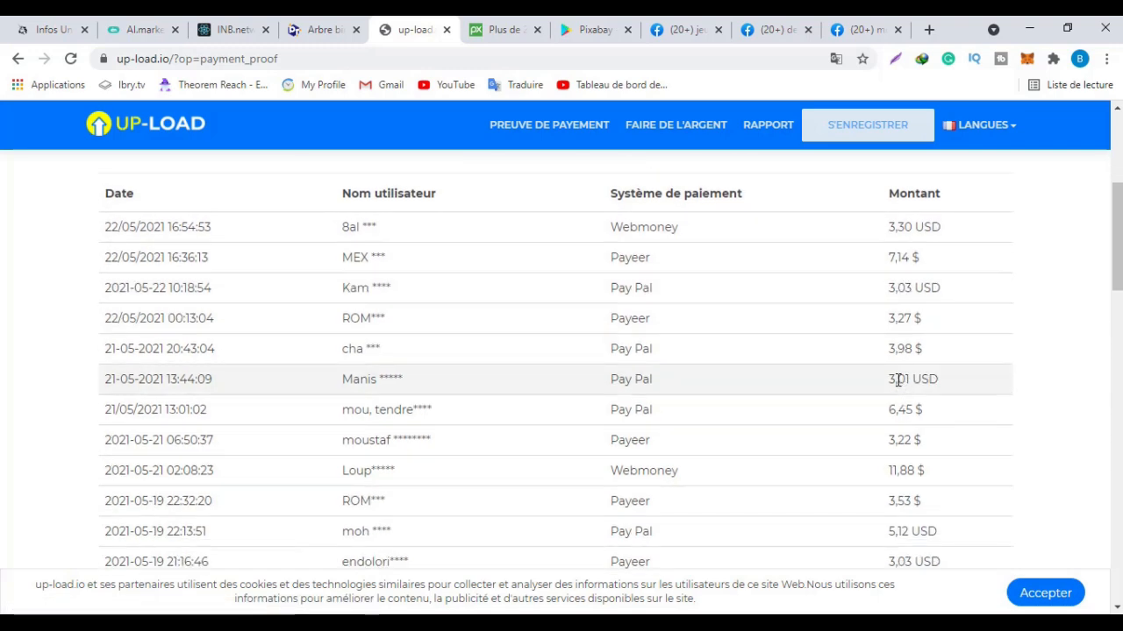
{"action": "scroll", "coordinate": [898, 378], "scroll_direction": "down", "scroll_amount": 2}
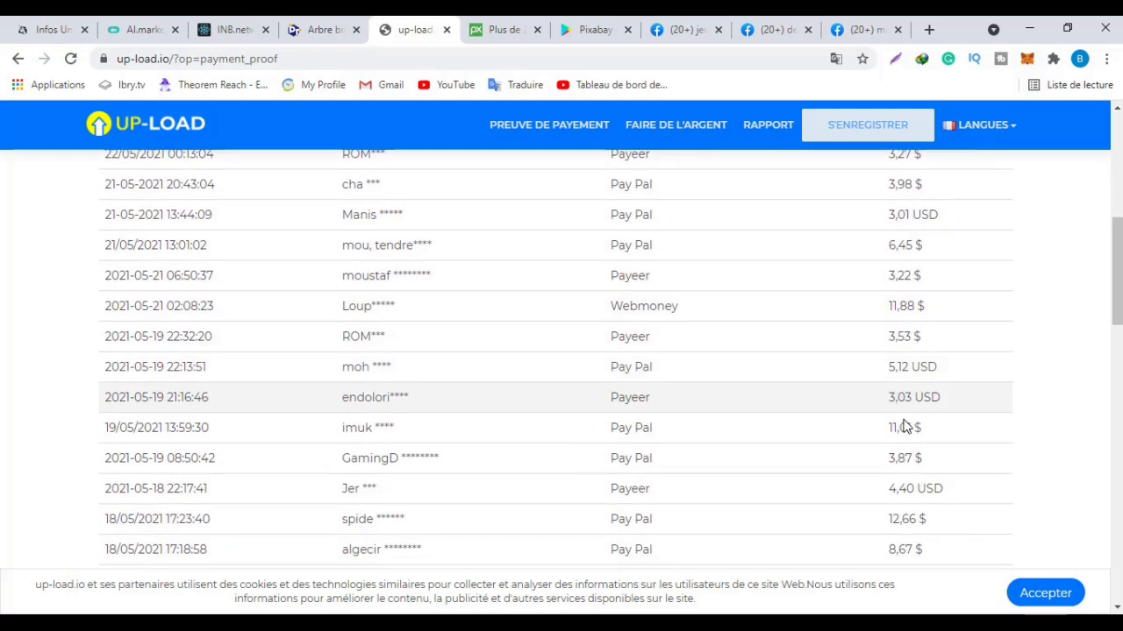
{"action": "scroll", "coordinate": [921, 448], "scroll_direction": "down", "scroll_amount": 3}
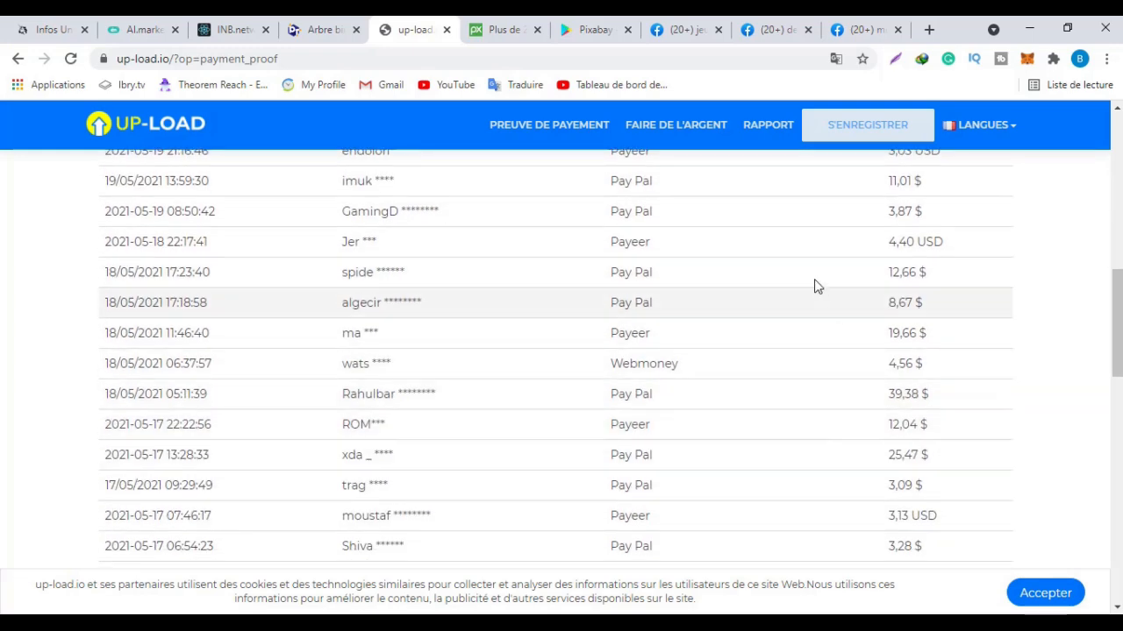
{"action": "scroll", "coordinate": [702, 274], "scroll_direction": "up", "scroll_amount": 1}
{"action": "scroll", "coordinate": [646, 243], "scroll_direction": "up", "scroll_amount": 2}
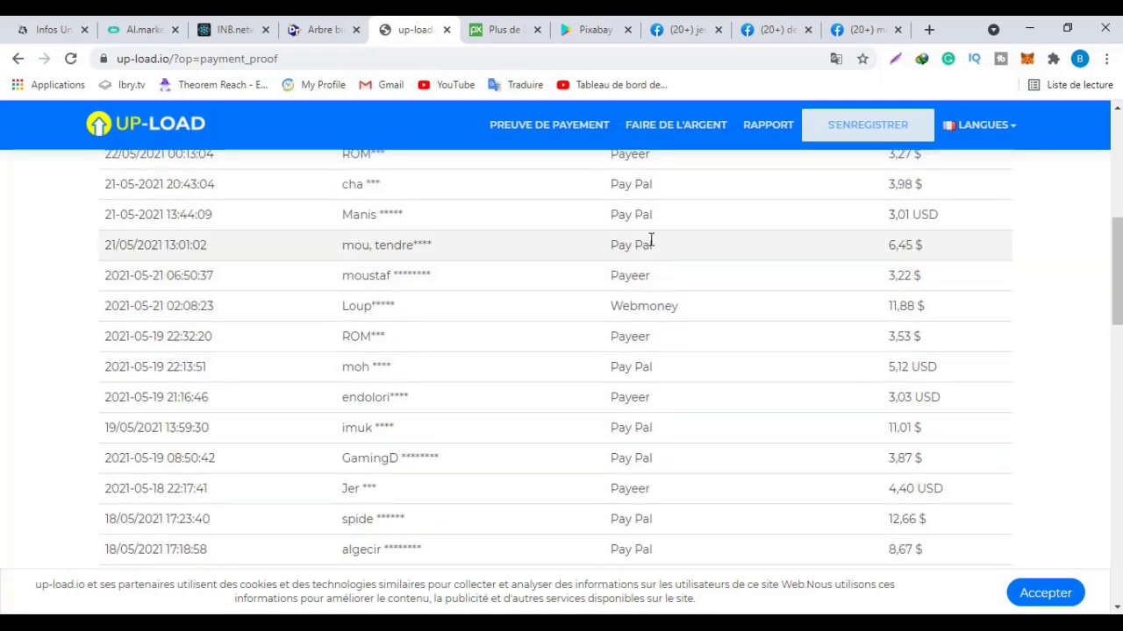
{"action": "scroll", "coordinate": [641, 243], "scroll_direction": "down", "scroll_amount": 1}
{"action": "scroll", "coordinate": [642, 254], "scroll_direction": "down", "scroll_amount": 7}
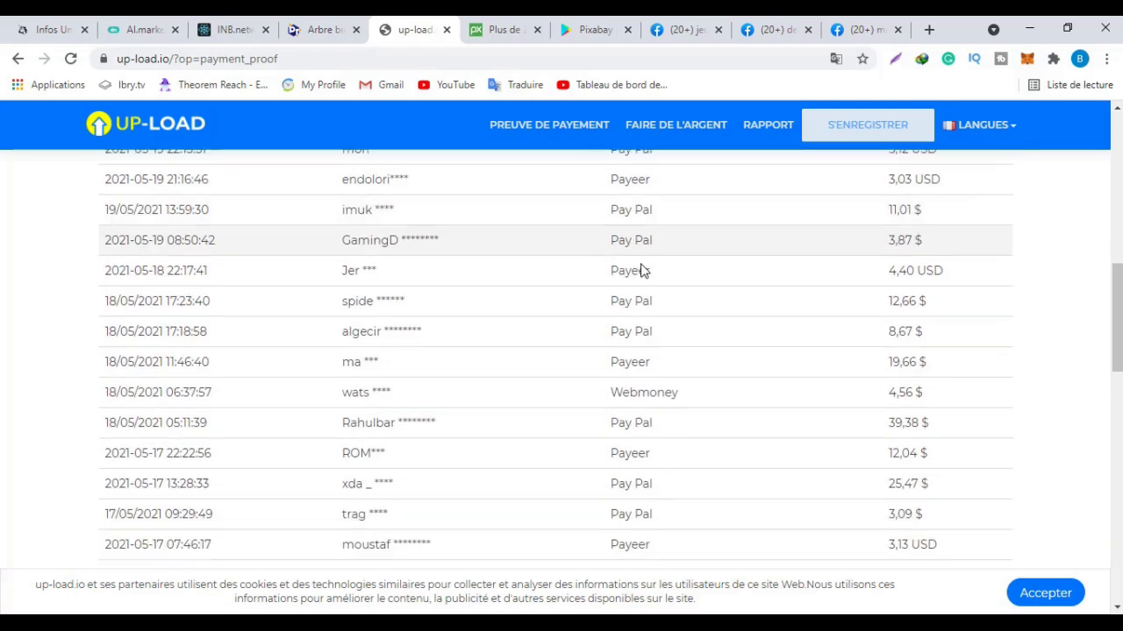
{"action": "scroll", "coordinate": [653, 392], "scroll_direction": "down", "scroll_amount": 2}
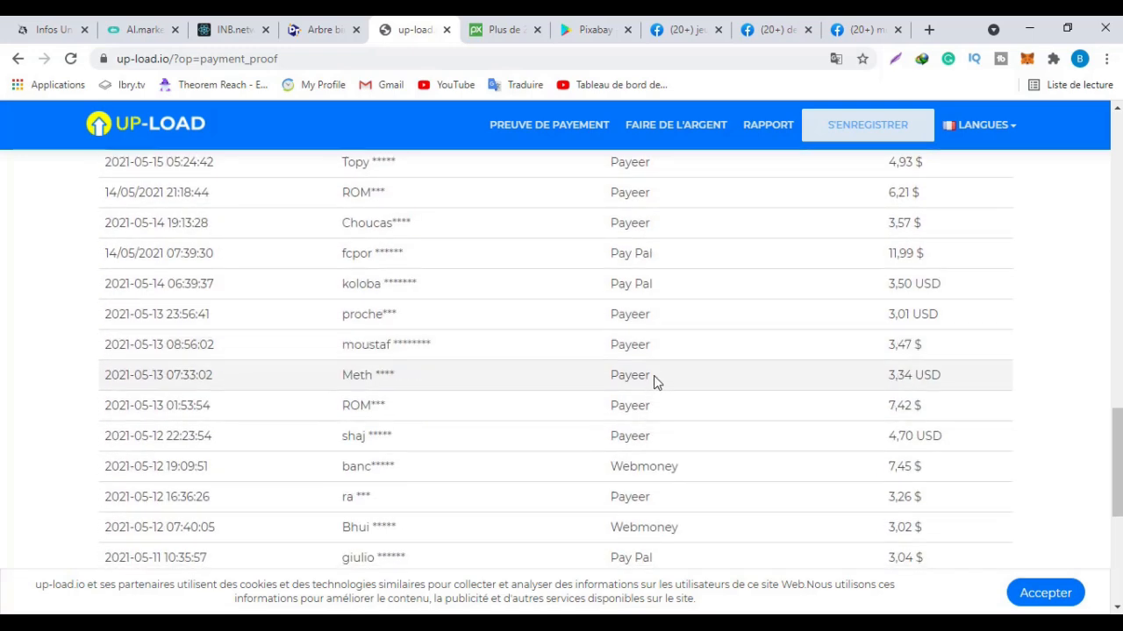
{"action": "scroll", "coordinate": [666, 499], "scroll_direction": "down", "scroll_amount": 1}
{"action": "scroll", "coordinate": [691, 500], "scroll_direction": "down", "scroll_amount": 1}
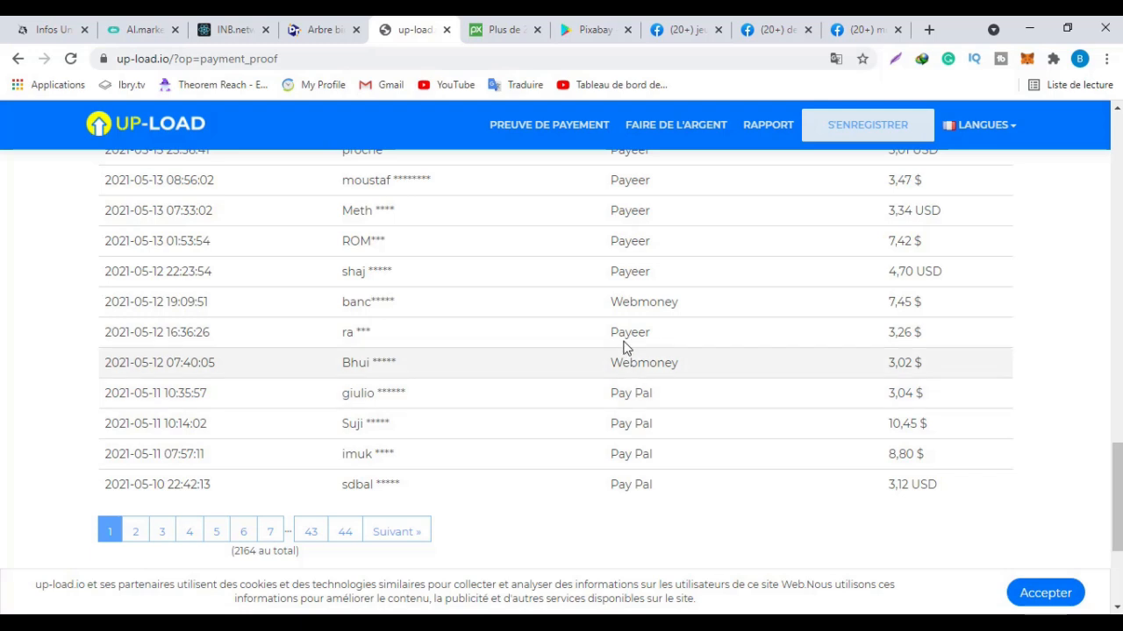
Examine the payment systems and amounts in the payment proof table again, finishing at its start
{"action": "scroll", "coordinate": [649, 279], "scroll_direction": "up", "scroll_amount": 2}
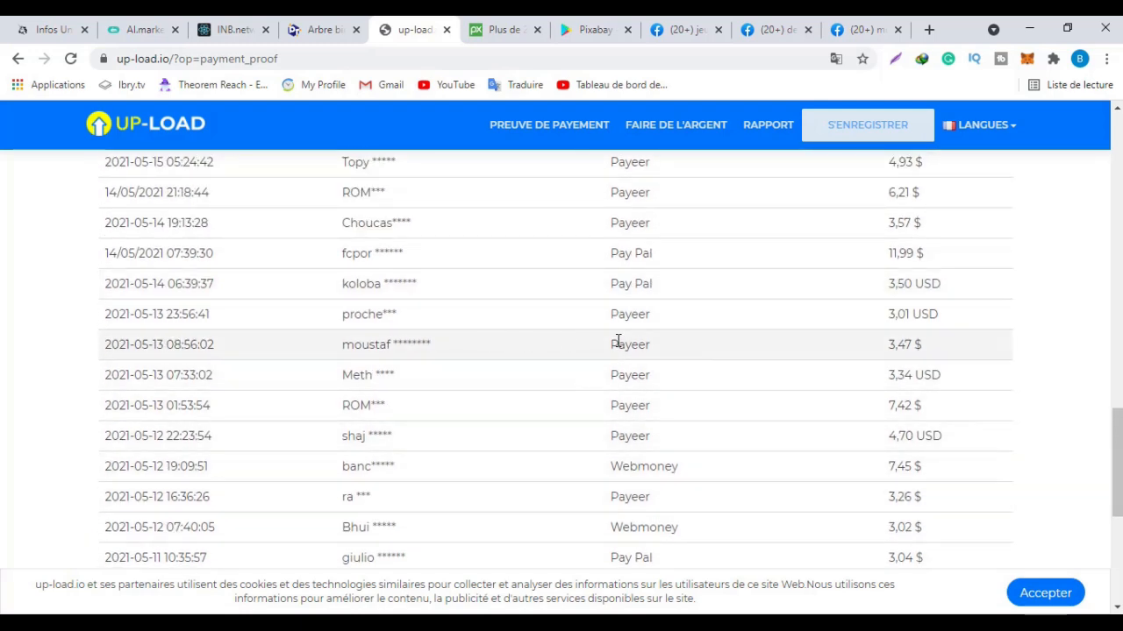
{"action": "scroll", "coordinate": [560, 334], "scroll_direction": "up", "scroll_amount": 2}
{"action": "scroll", "coordinate": [522, 332], "scroll_direction": "down", "scroll_amount": 3}
{"action": "scroll", "coordinate": [523, 331], "scroll_direction": "down", "scroll_amount": 2}
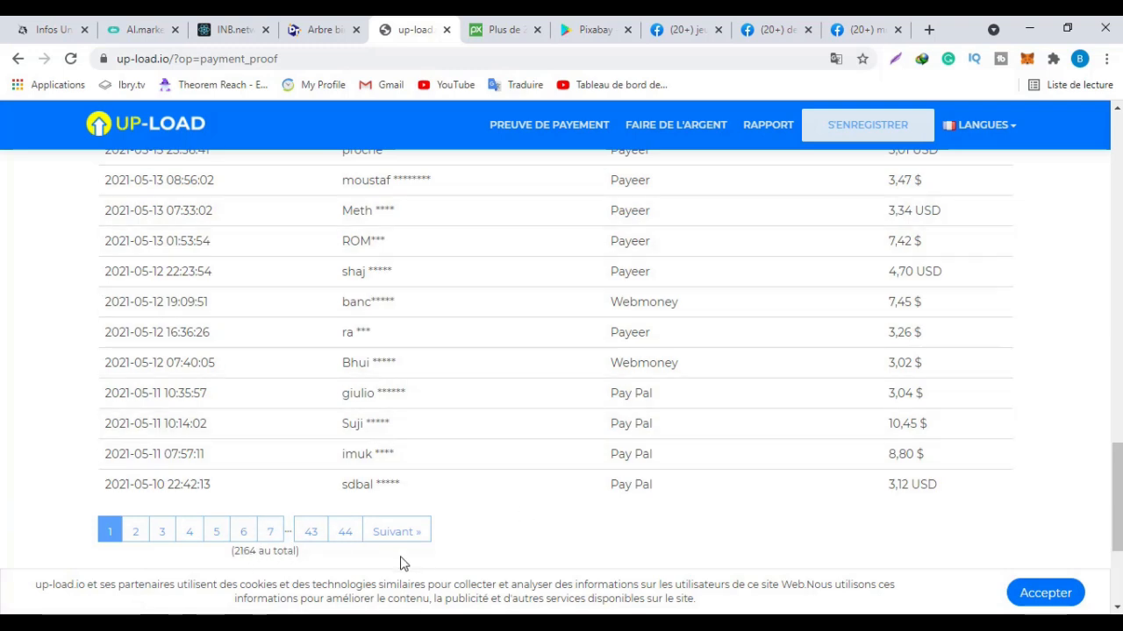
{"action": "scroll", "coordinate": [458, 478], "scroll_direction": "up", "scroll_amount": 15}
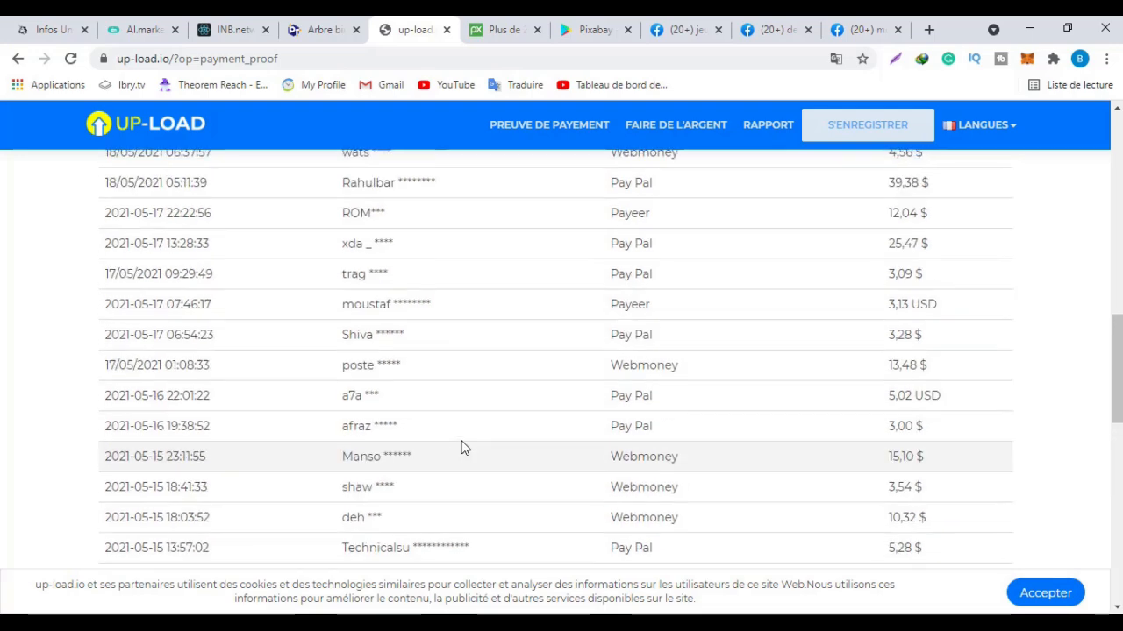
{"action": "scroll", "coordinate": [462, 439], "scroll_direction": "down", "scroll_amount": 14}
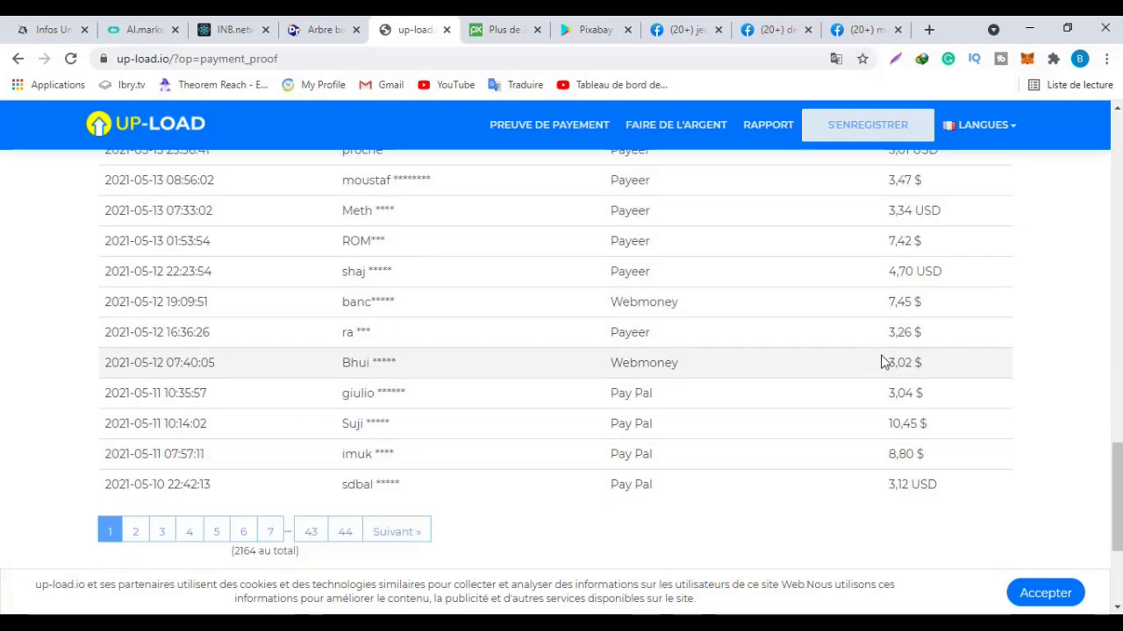
{"action": "scroll", "coordinate": [877, 359], "scroll_direction": "up", "scroll_amount": 8}
{"action": "scroll", "coordinate": [877, 356], "scroll_direction": "up", "scroll_amount": 2}
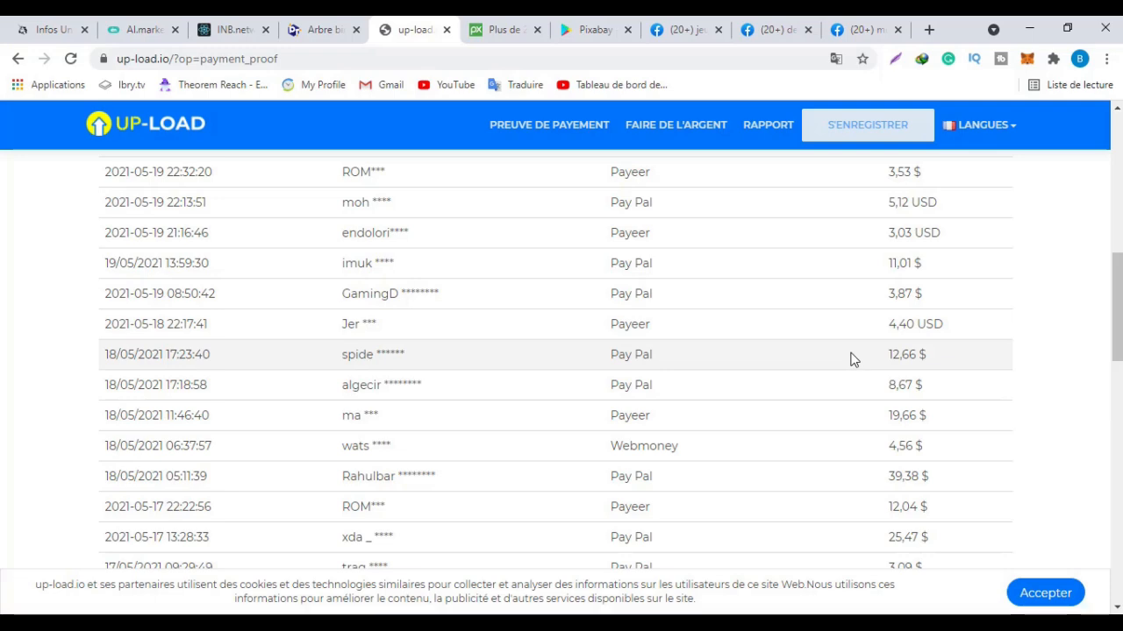
{"action": "scroll", "coordinate": [851, 358], "scroll_direction": "up", "scroll_amount": 5}
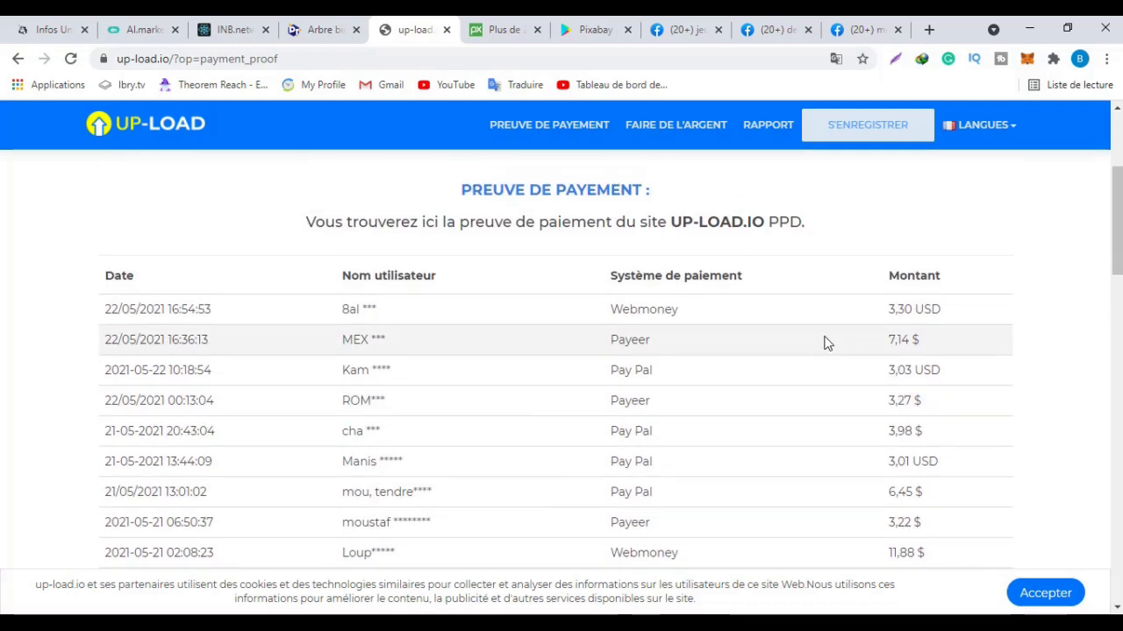
{"action": "scroll", "coordinate": [997, 237], "scroll_direction": "up", "scroll_amount": 3}
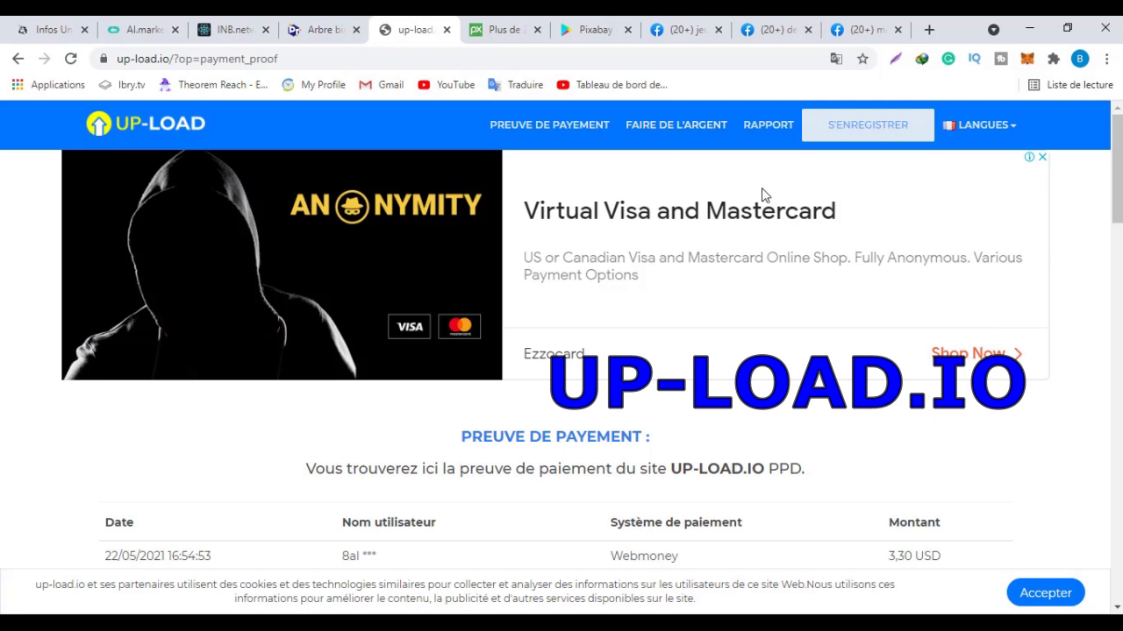
Return to the site's home page and open the user registration form
{"action": "left_click", "coordinate": [128, 119]}
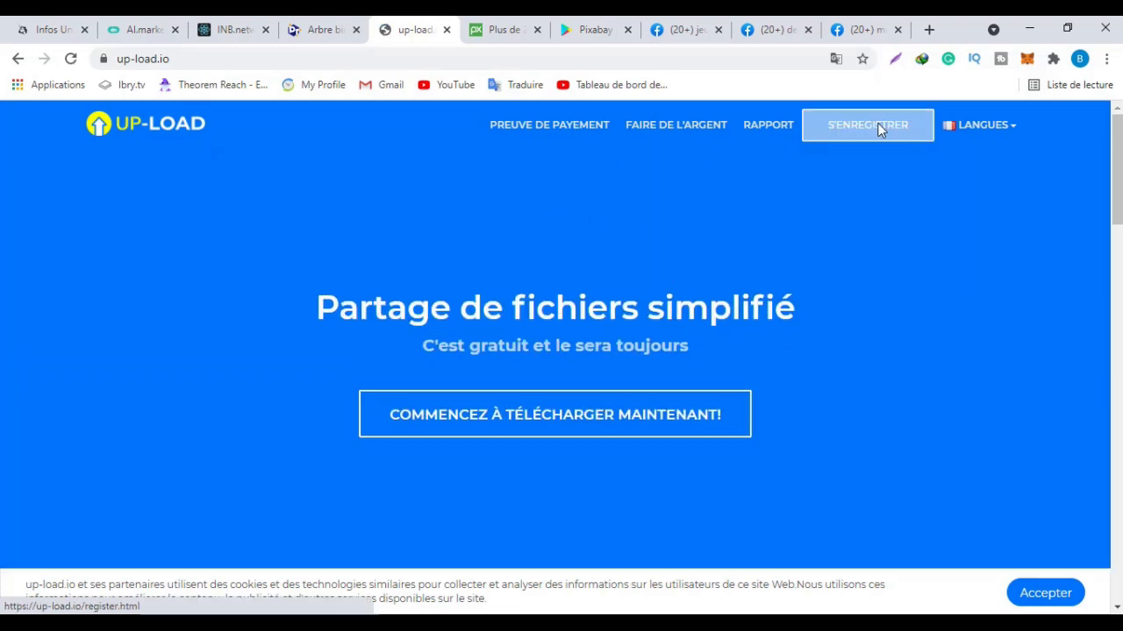
{"action": "left_click", "coordinate": [880, 128]}
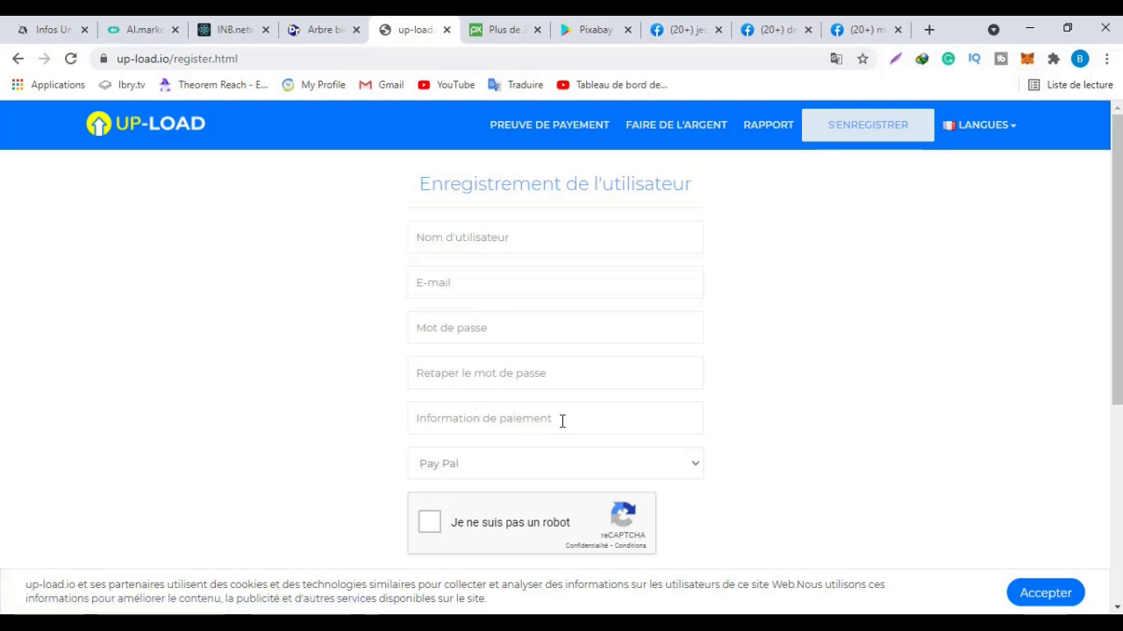
Try Bitcoin (min 60 $) and Pay Pal as the payment type on the registration form
{"action": "left_click", "coordinate": [628, 466]}
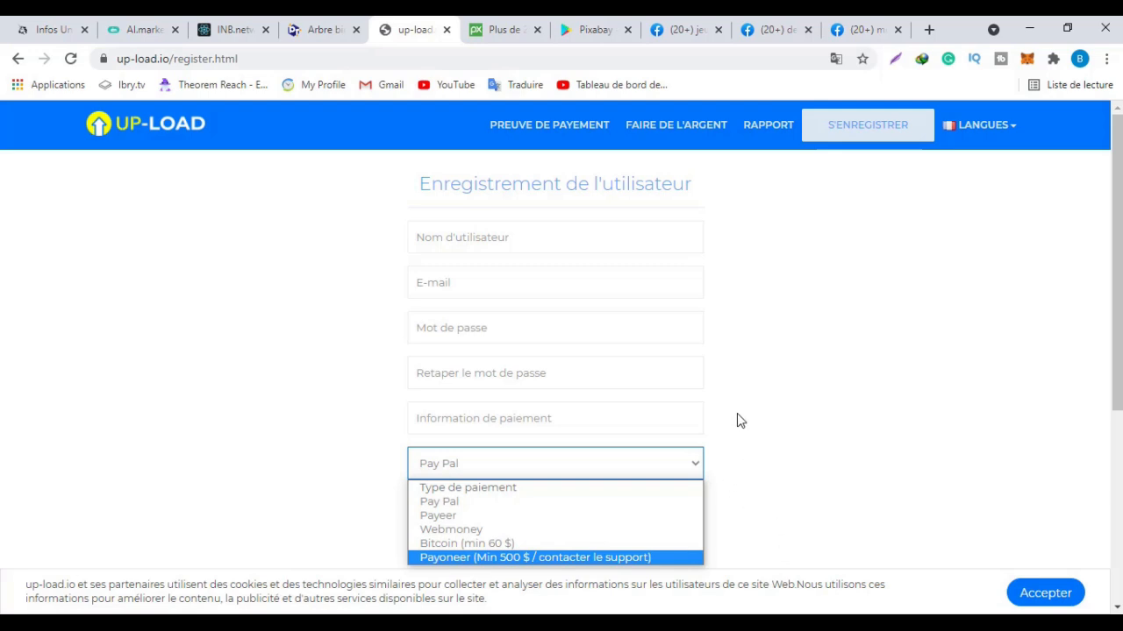
{"action": "left_click", "coordinate": [471, 506]}
{"action": "left_click", "coordinate": [497, 480]}
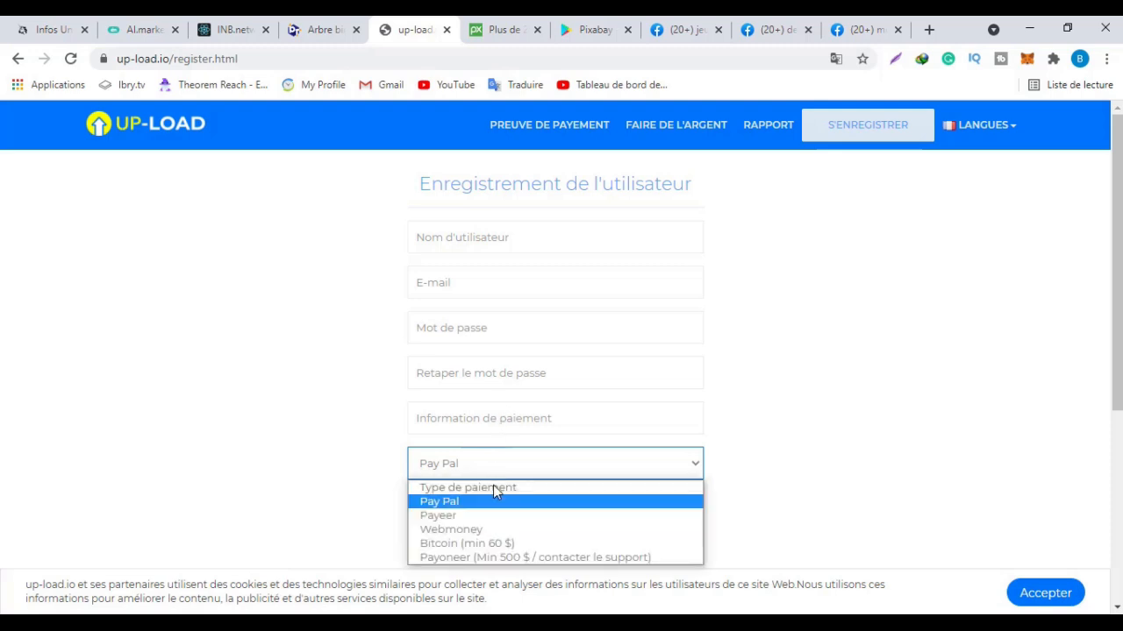
{"action": "left_click", "coordinate": [468, 543]}
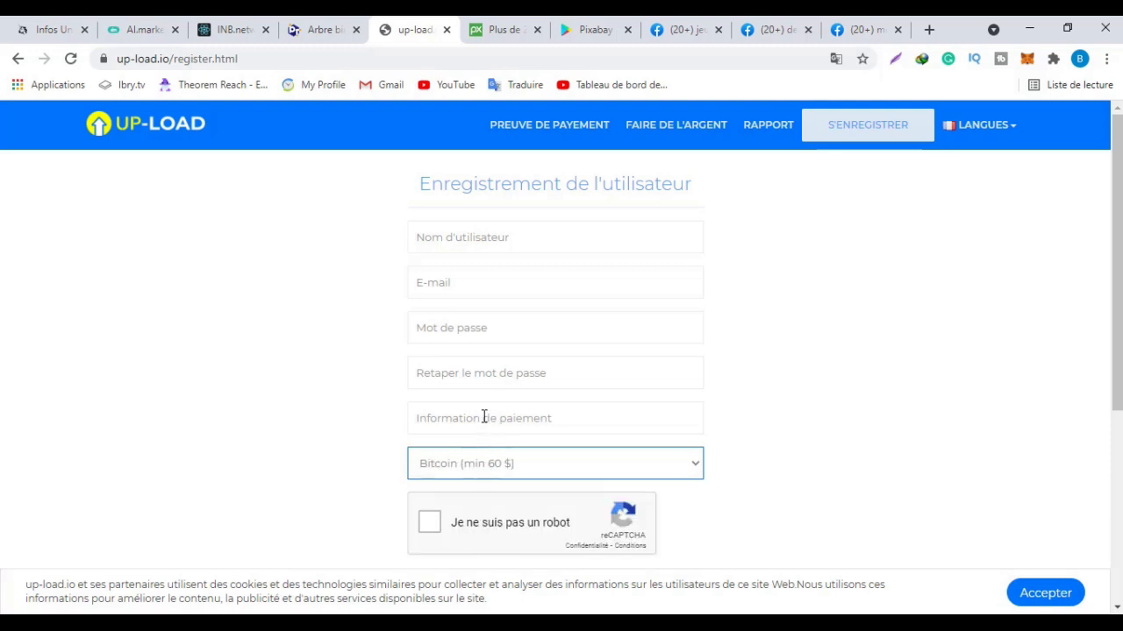
{"action": "left_click", "coordinate": [496, 465]}
{"action": "left_click", "coordinate": [471, 506]}
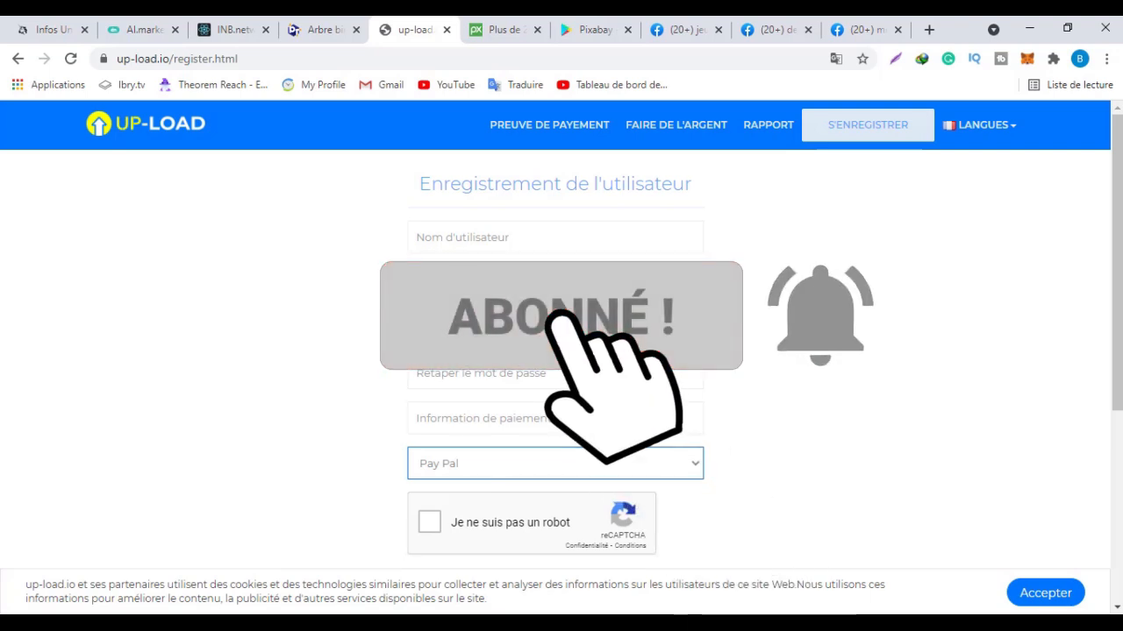
Set the payment type to Payeer and submit the registration form
{"action": "left_click", "coordinate": [664, 469]}
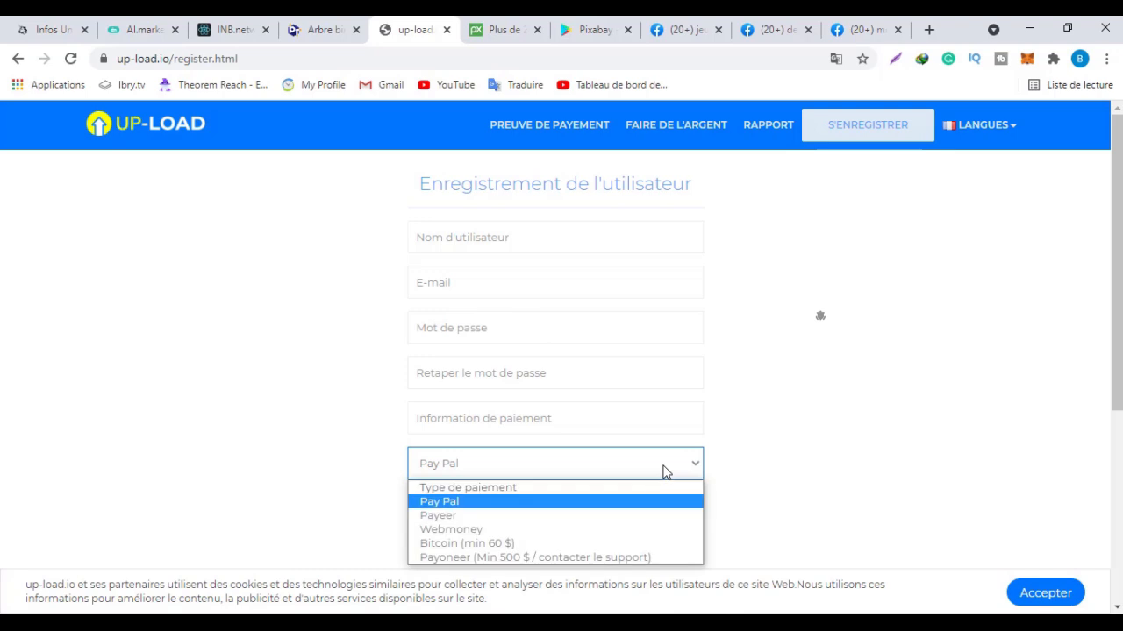
{"action": "left_click", "coordinate": [496, 517]}
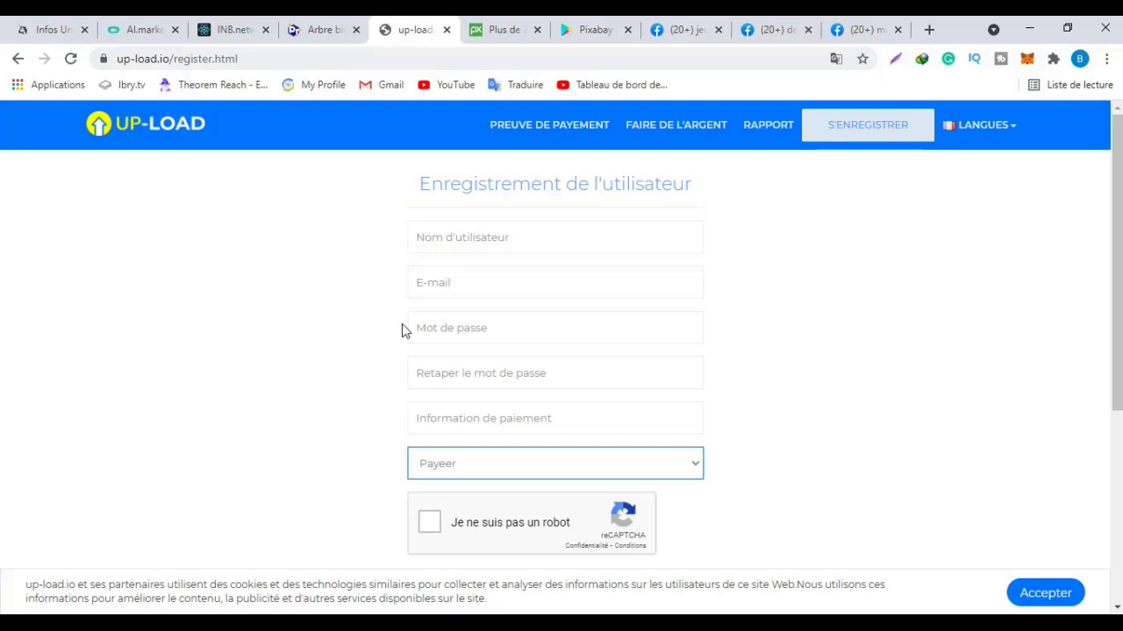
{"action": "left_click", "coordinate": [572, 470]}
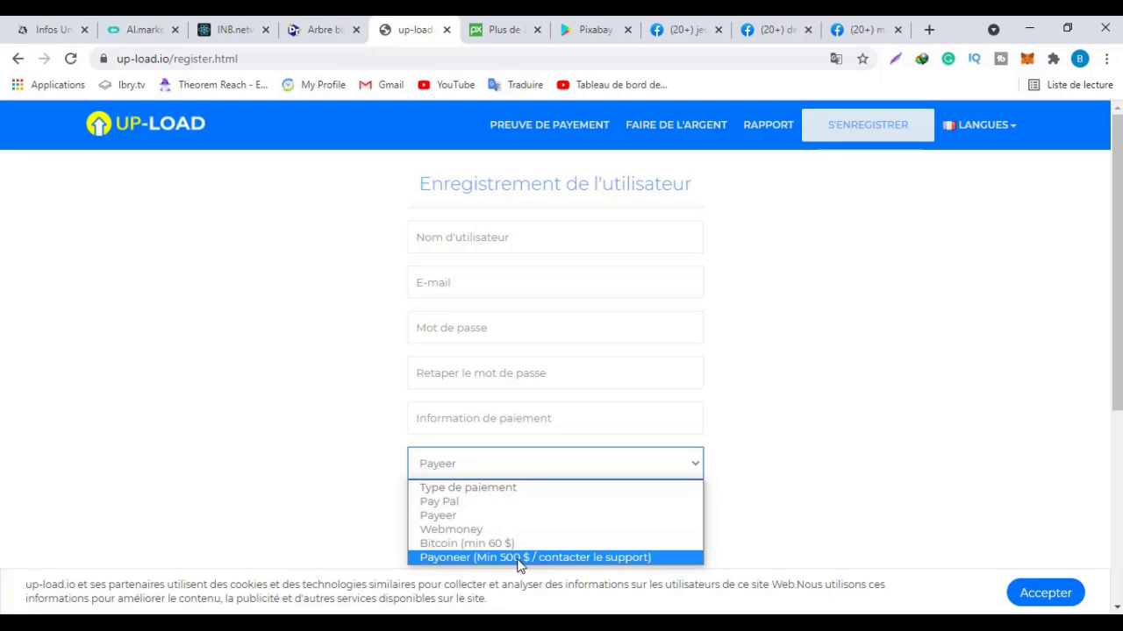
{"action": "left_click", "coordinate": [554, 515]}
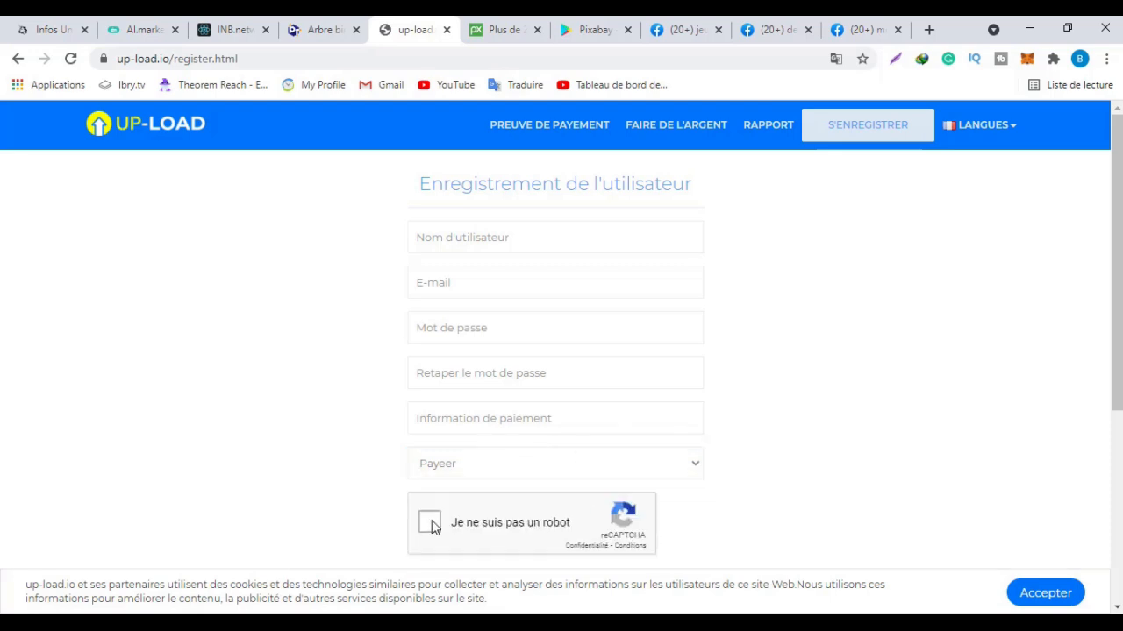
{"action": "scroll", "coordinate": [431, 521], "scroll_direction": "down", "scroll_amount": 2}
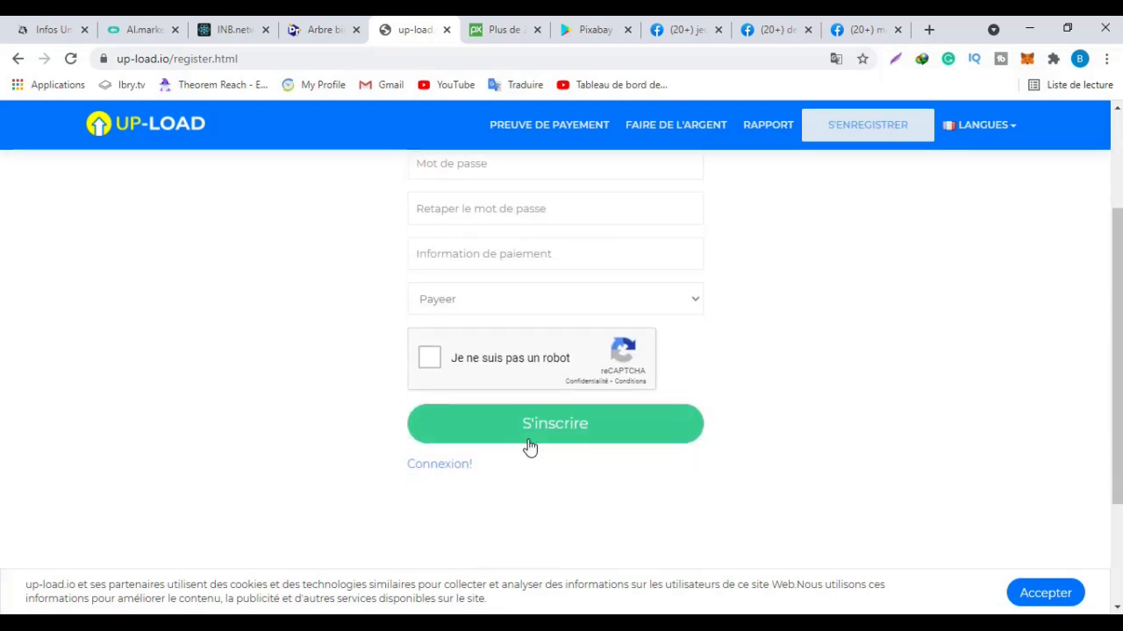
{"action": "left_click", "coordinate": [539, 441]}
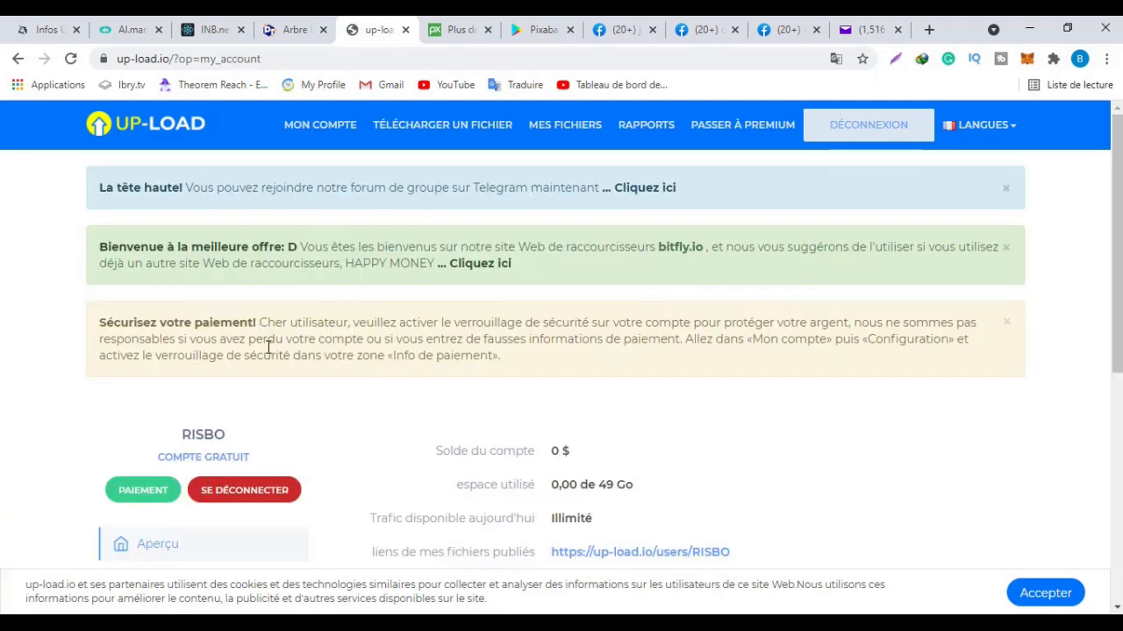
Review the account overview, including the notices, balance, storage space and affiliate link
{"action": "scroll", "coordinate": [268, 356], "scroll_direction": "down", "scroll_amount": 5}
{"action": "scroll", "coordinate": [269, 357], "scroll_direction": "up", "scroll_amount": 5}
{"action": "scroll", "coordinate": [619, 421], "scroll_direction": "down", "scroll_amount": 3}
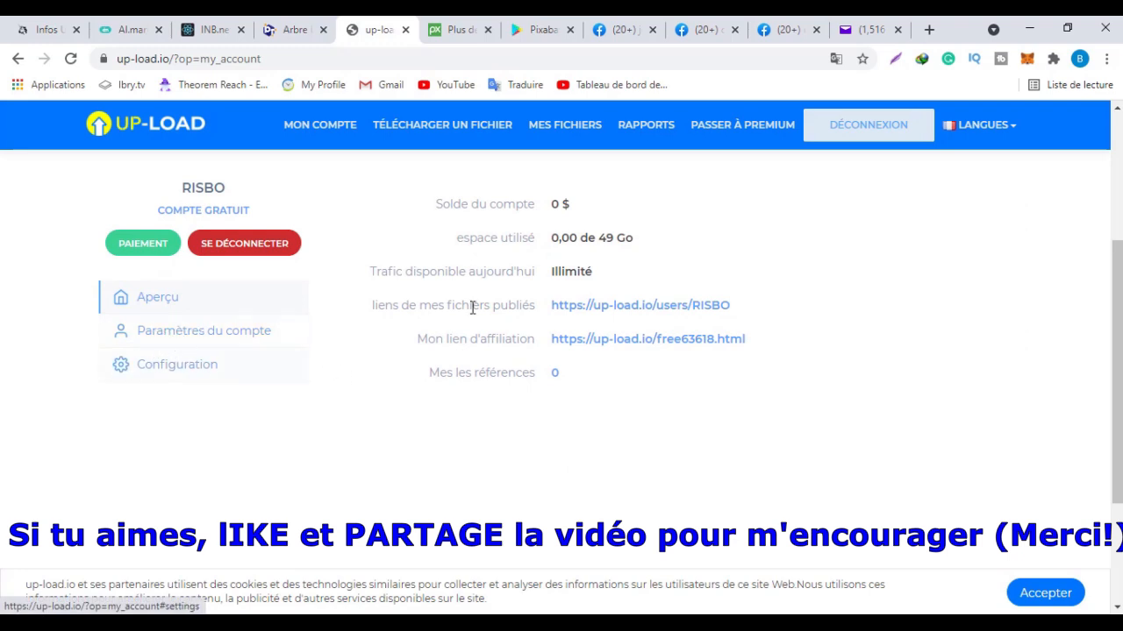
{"action": "scroll", "coordinate": [416, 316], "scroll_direction": "up", "scroll_amount": 3}
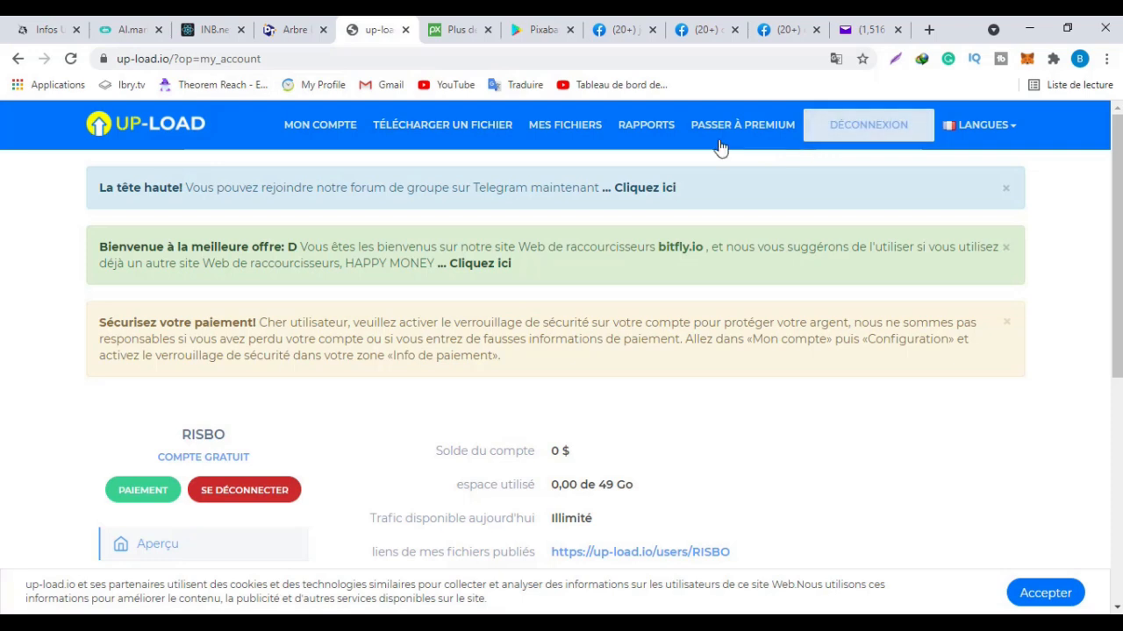
Open the file upload page and start selecting a local file to upload
{"action": "left_click", "coordinate": [430, 140]}
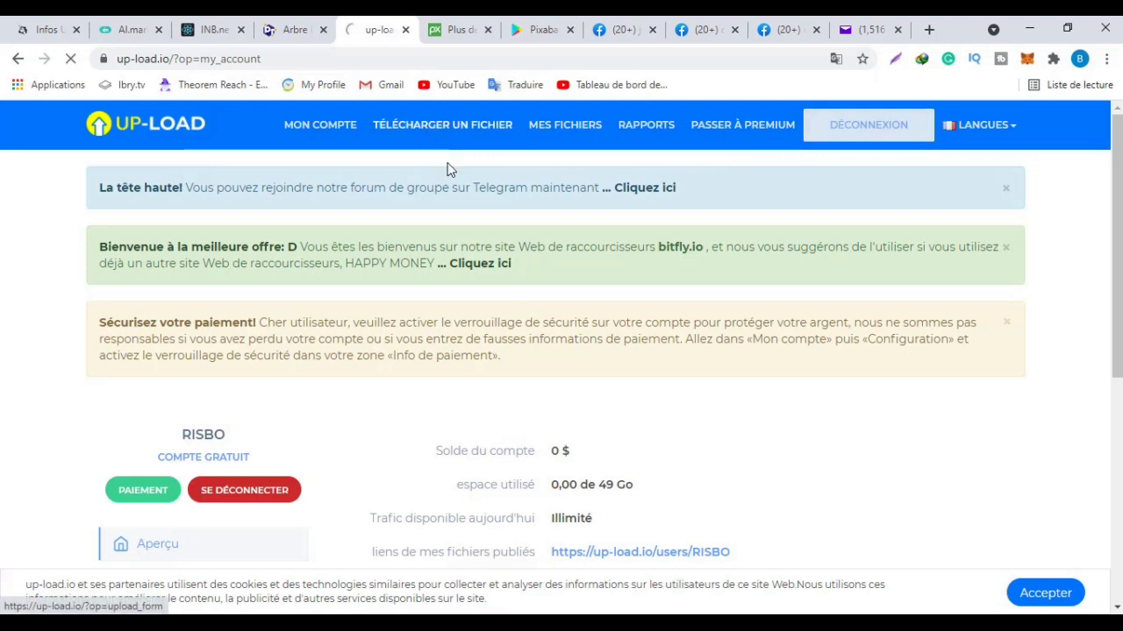
{"action": "scroll", "coordinate": [591, 393], "scroll_direction": "down", "scroll_amount": 1}
{"action": "scroll", "coordinate": [591, 392], "scroll_direction": "down", "scroll_amount": 1}
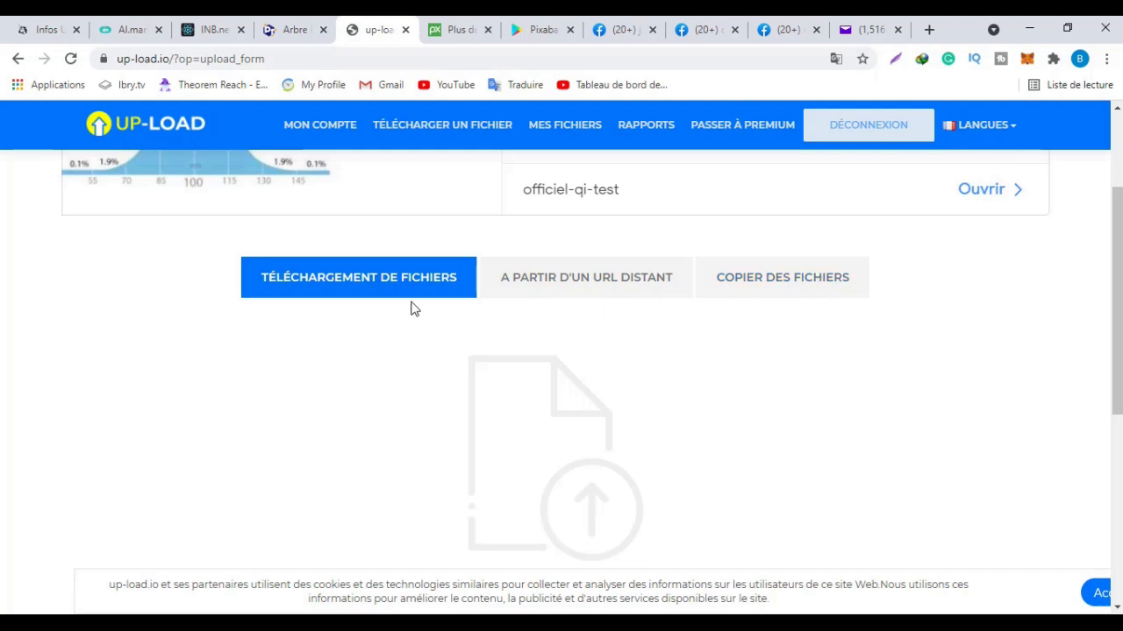
{"action": "scroll", "coordinate": [408, 302], "scroll_direction": "down", "scroll_amount": 1}
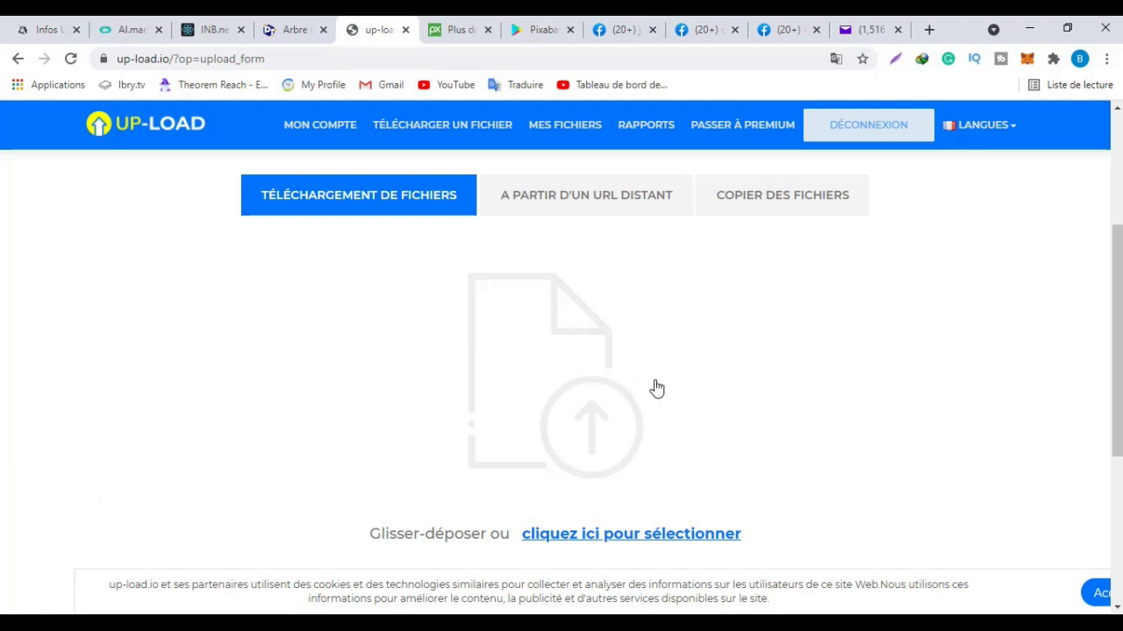
{"action": "left_click", "coordinate": [630, 540]}
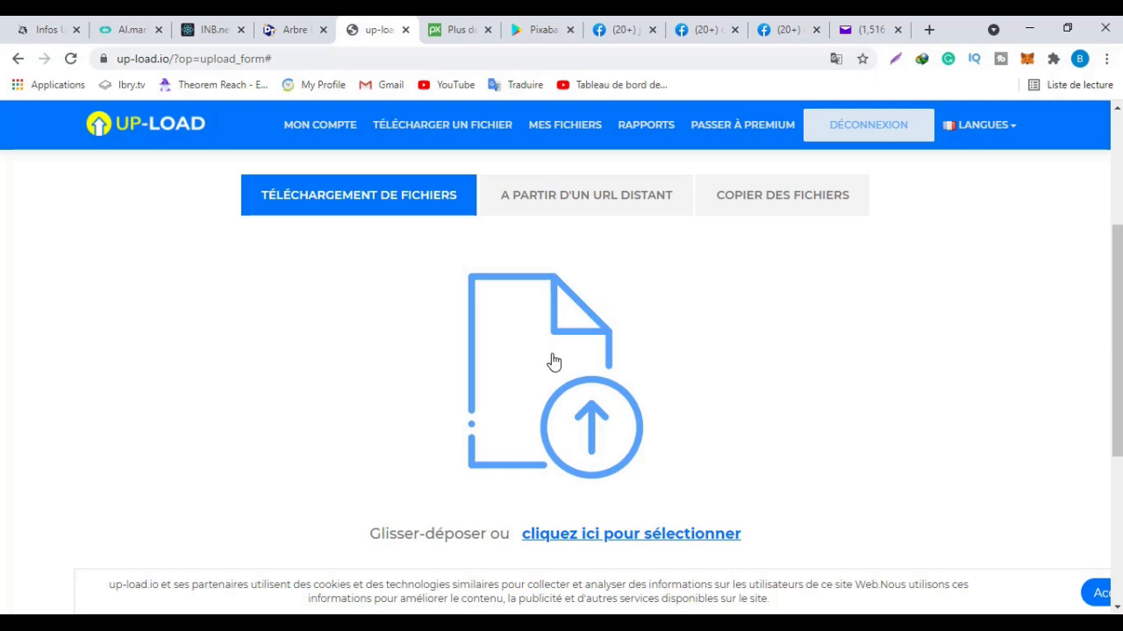
Select the image 1.png from the Images folder and upload it as a public file
{"action": "left_click", "coordinate": [534, 399]}
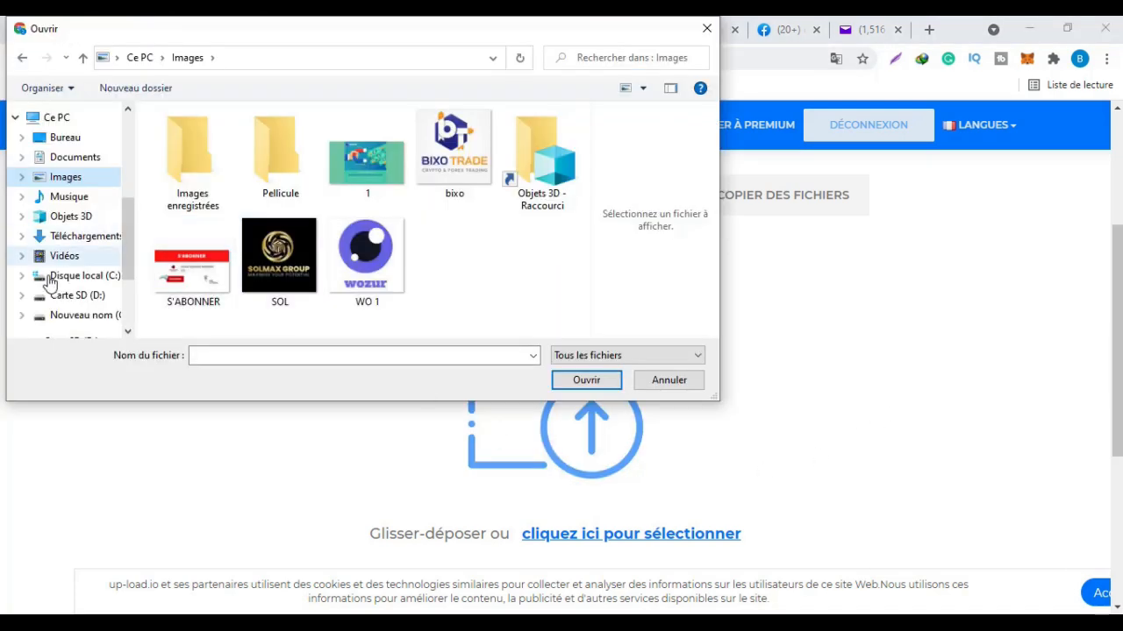
{"action": "left_click", "coordinate": [374, 167]}
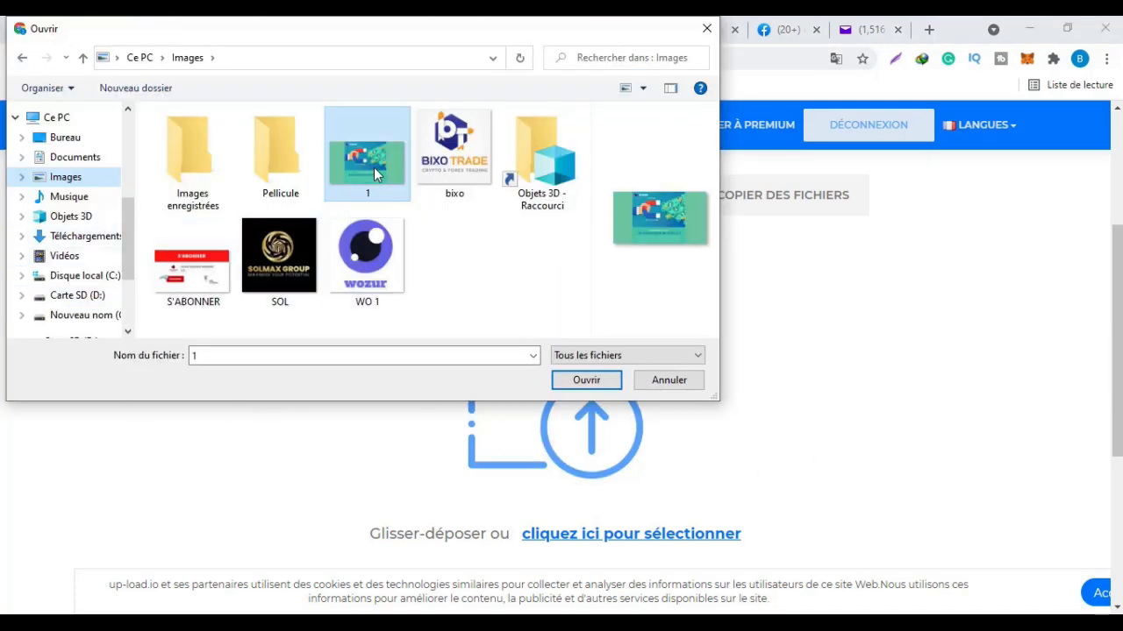
{"action": "left_click", "coordinate": [582, 385]}
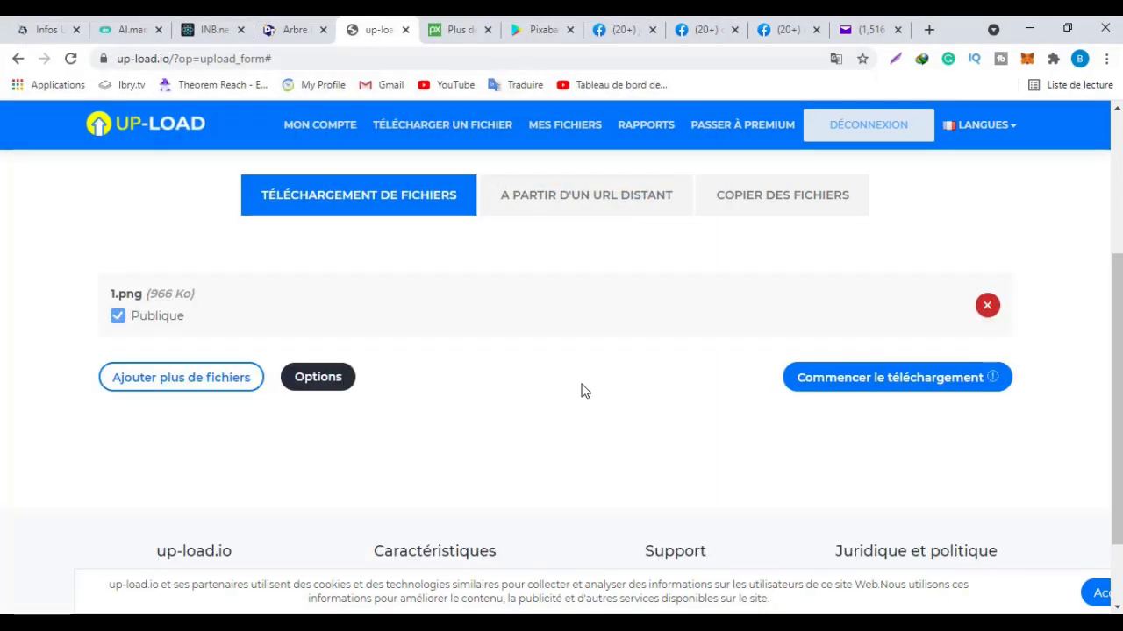
{"action": "scroll", "coordinate": [578, 392], "scroll_direction": "down", "scroll_amount": 2}
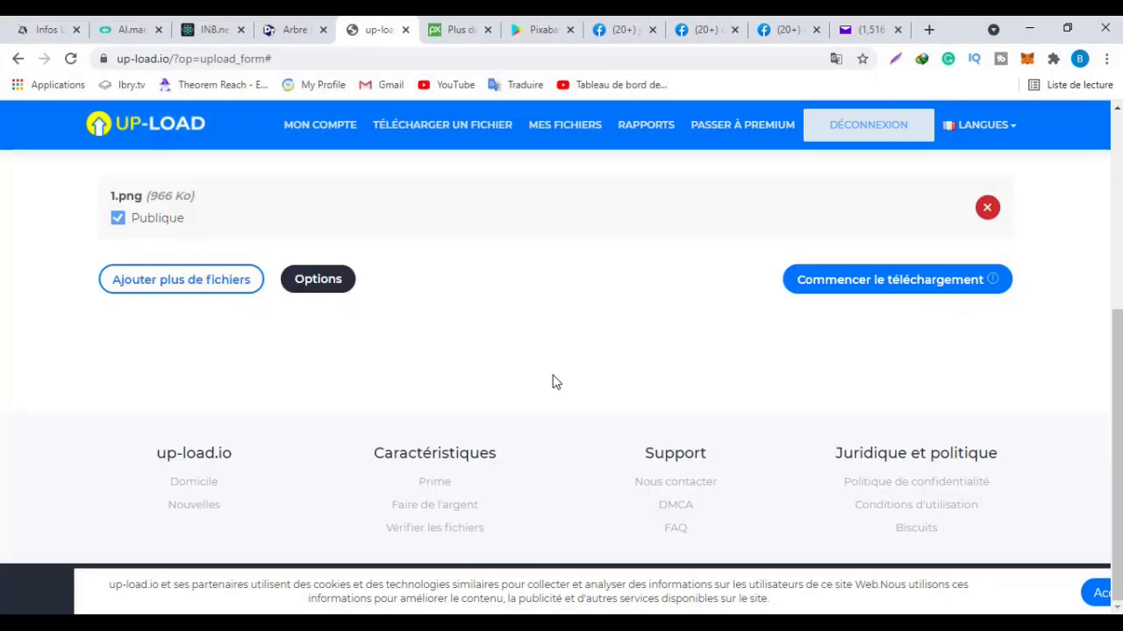
{"action": "left_click", "coordinate": [869, 292]}
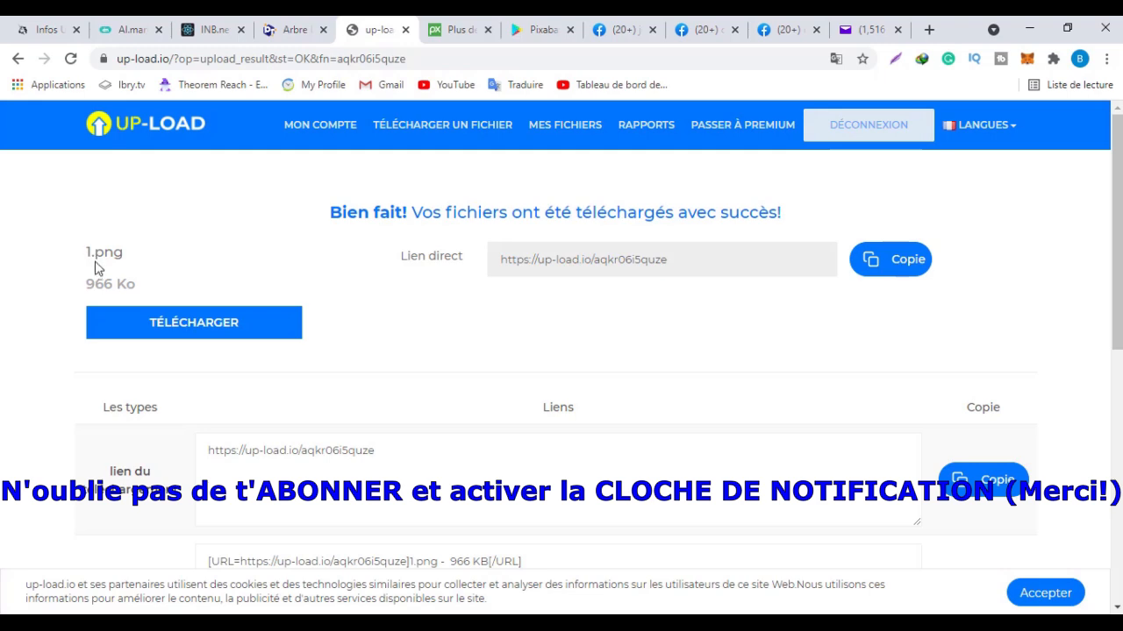
Examine the uploaded 1.png's direct link, download link, forum code, HTML code and delete link
{"action": "left_click", "coordinate": [143, 320]}
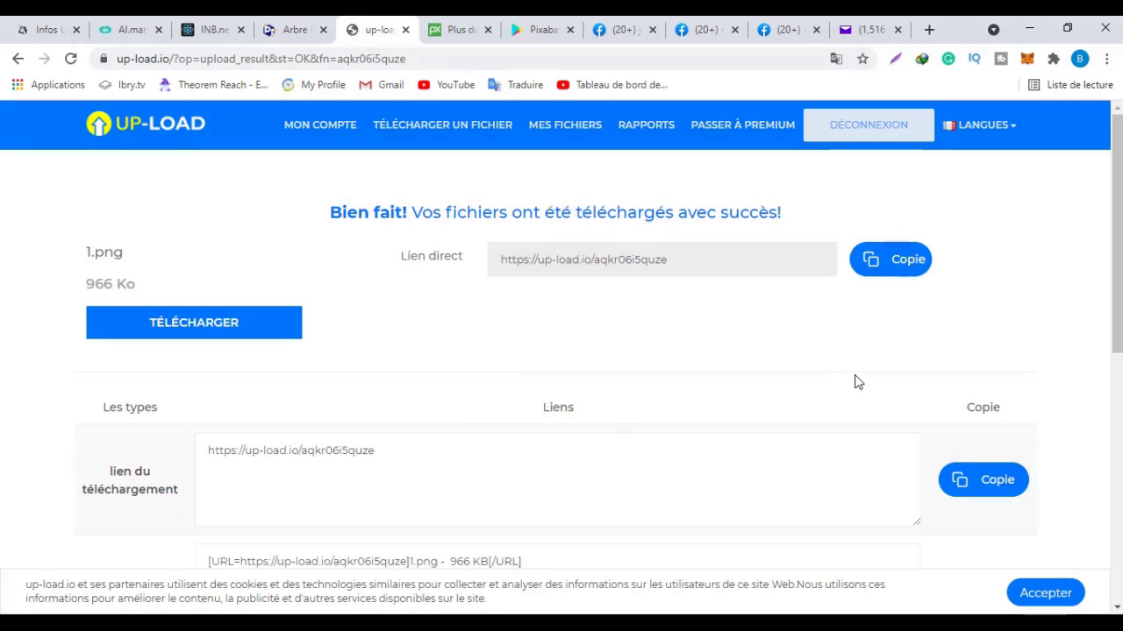
{"action": "scroll", "coordinate": [551, 409], "scroll_direction": "down", "scroll_amount": 1}
{"action": "scroll", "coordinate": [543, 409], "scroll_direction": "up", "scroll_amount": 1}
{"action": "scroll", "coordinate": [816, 292], "scroll_direction": "down", "scroll_amount": 4}
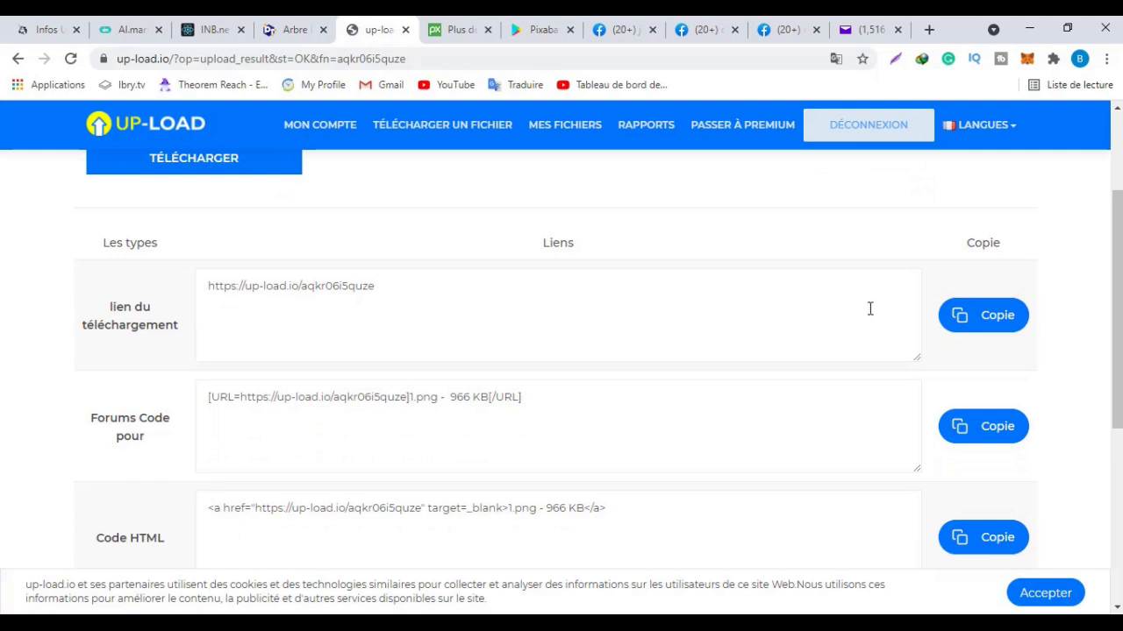
{"action": "scroll", "coordinate": [351, 324], "scroll_direction": "down", "scroll_amount": 6}
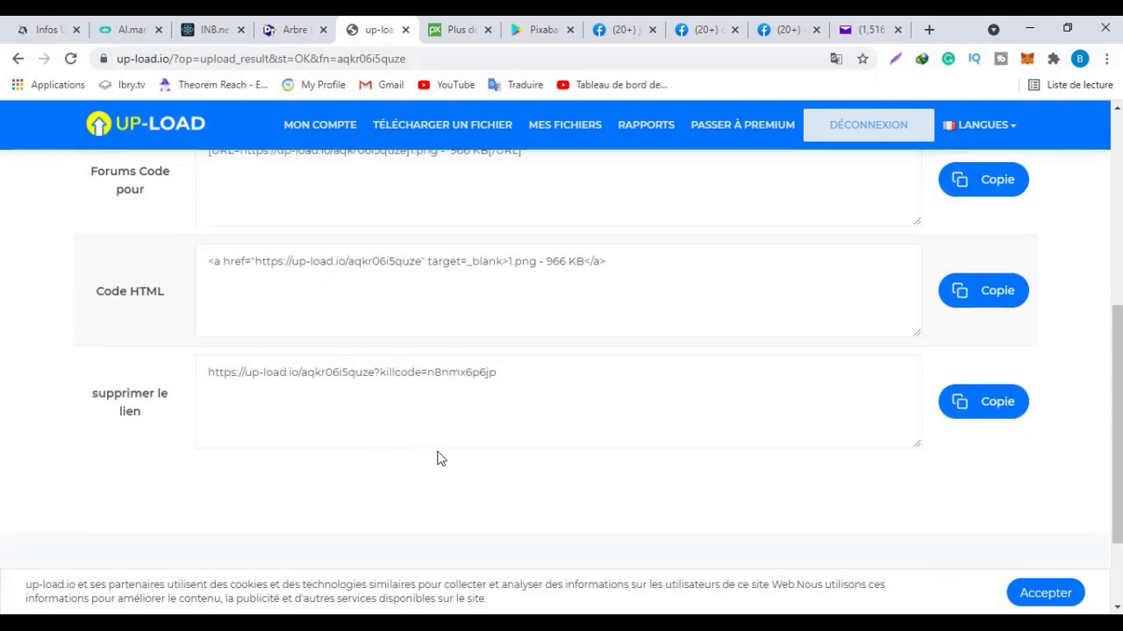
{"action": "scroll", "coordinate": [540, 431], "scroll_direction": "down", "scroll_amount": 3}
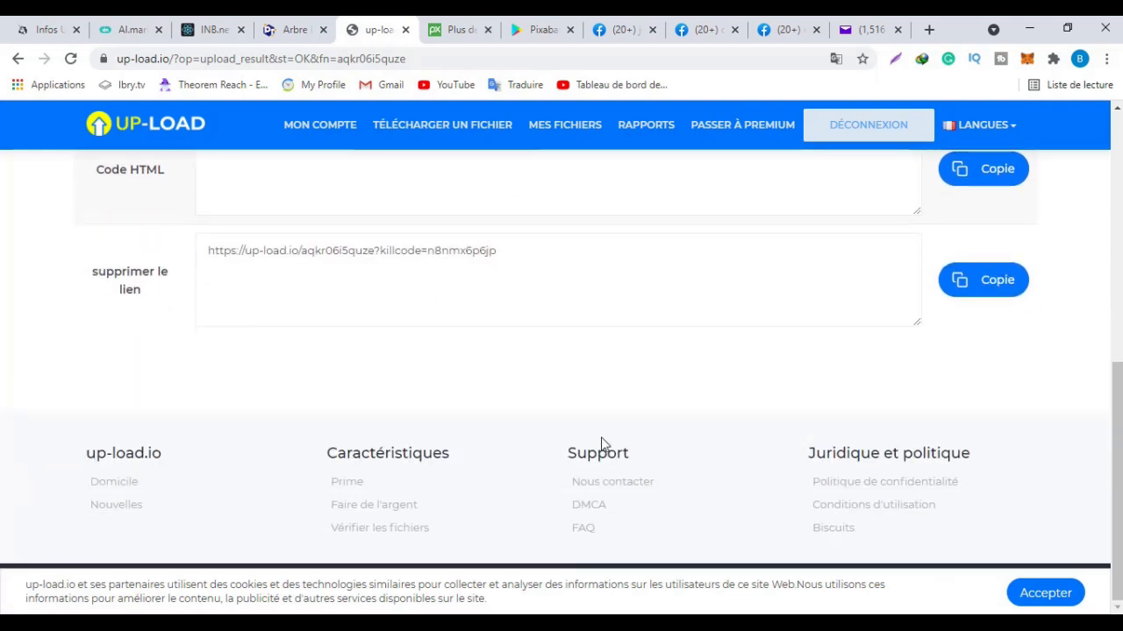
Open the list of the account's own files and look over the 1.png entry and the file management options
{"action": "scroll", "coordinate": [464, 388], "scroll_direction": "up", "scroll_amount": 12}
{"action": "left_click", "coordinate": [569, 130]}
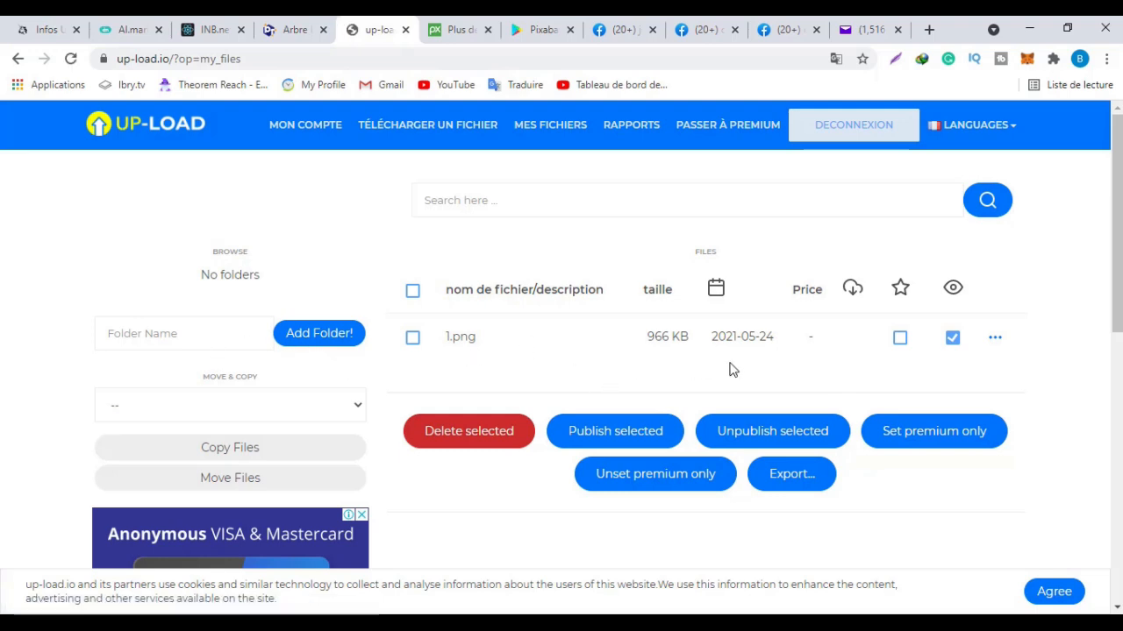
{"action": "left_click", "coordinate": [435, 133]}
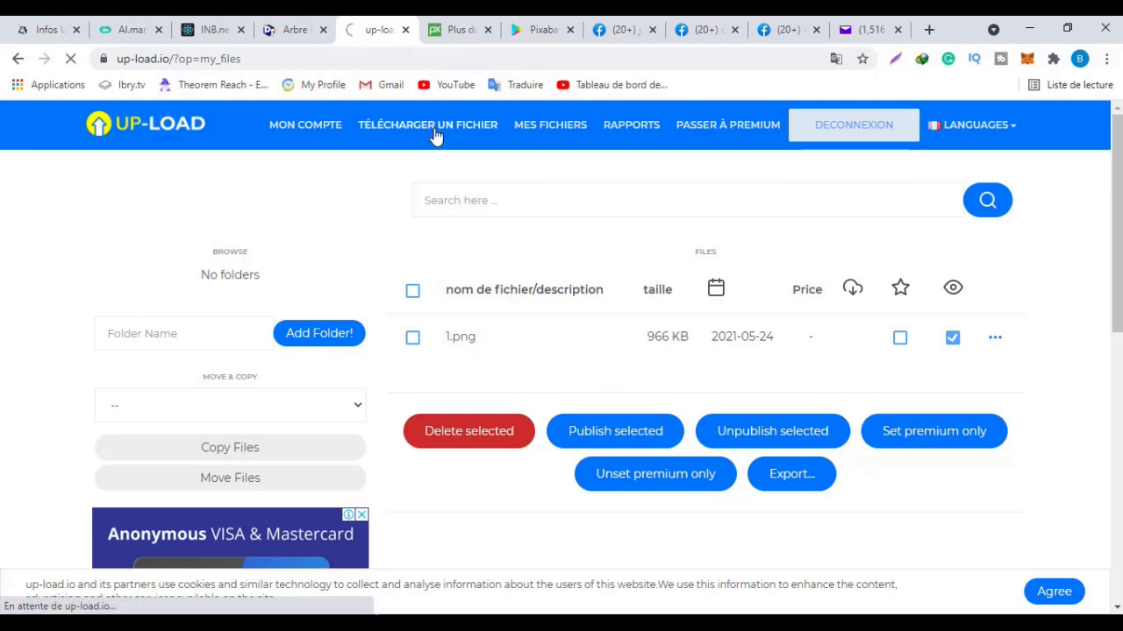
{"action": "scroll", "coordinate": [648, 458], "scroll_direction": "down", "scroll_amount": 4}
{"action": "scroll", "coordinate": [646, 454], "scroll_direction": "up", "scroll_amount": 2}
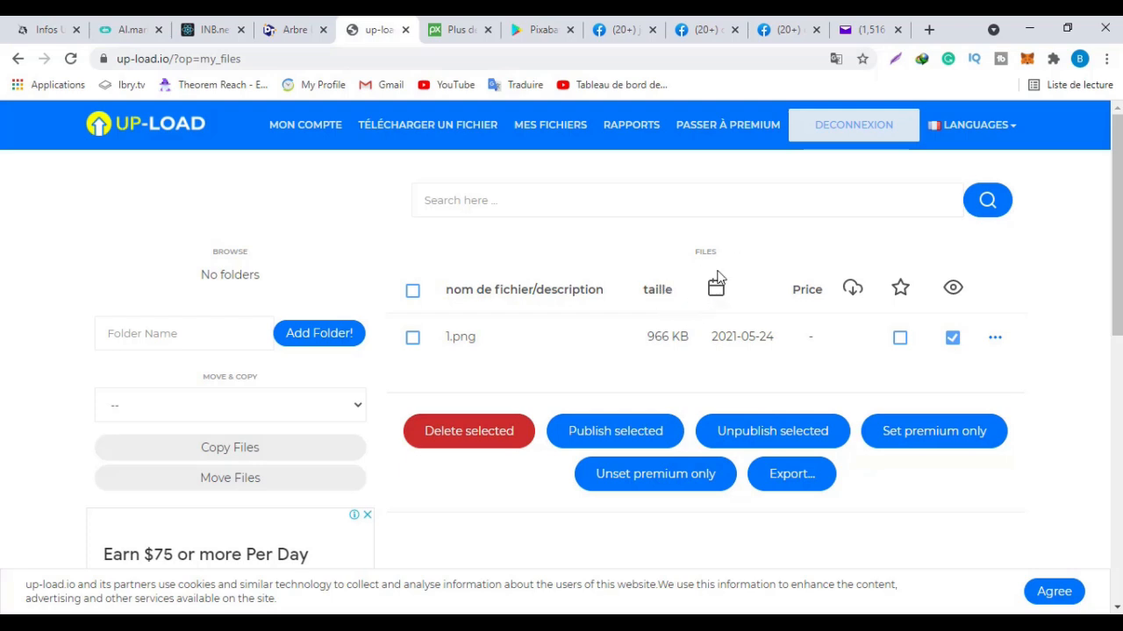
Switch to the Facebook group results for "jeux video" and look through groups suitable for sharing game files
{"action": "left_click", "coordinate": [625, 29]}
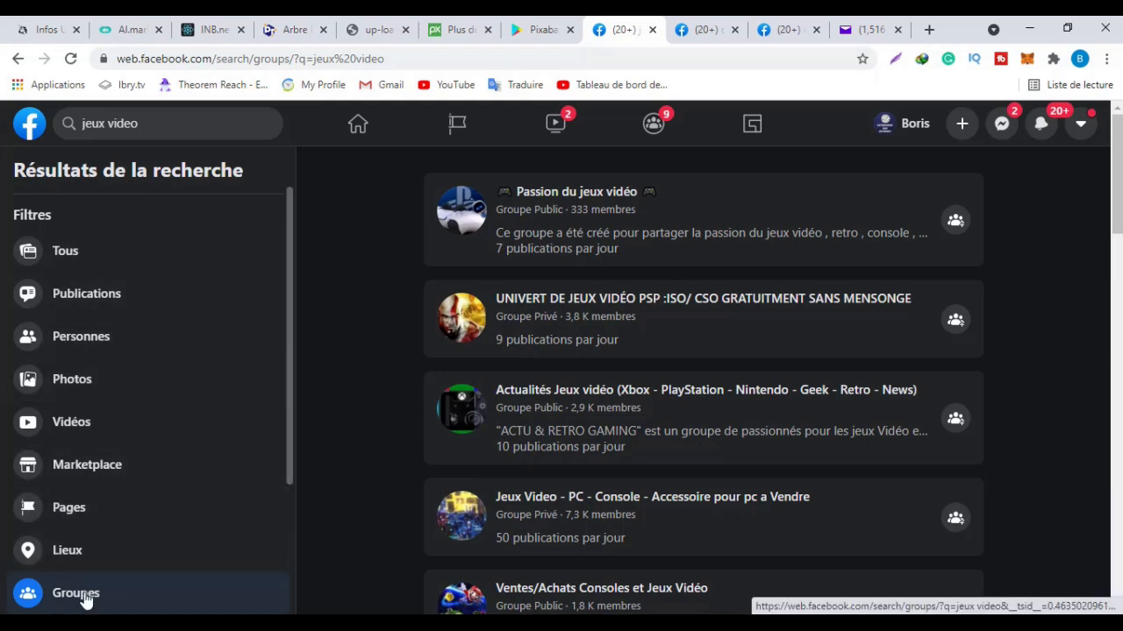
{"action": "mouse_move", "coordinate": [643, 511]}
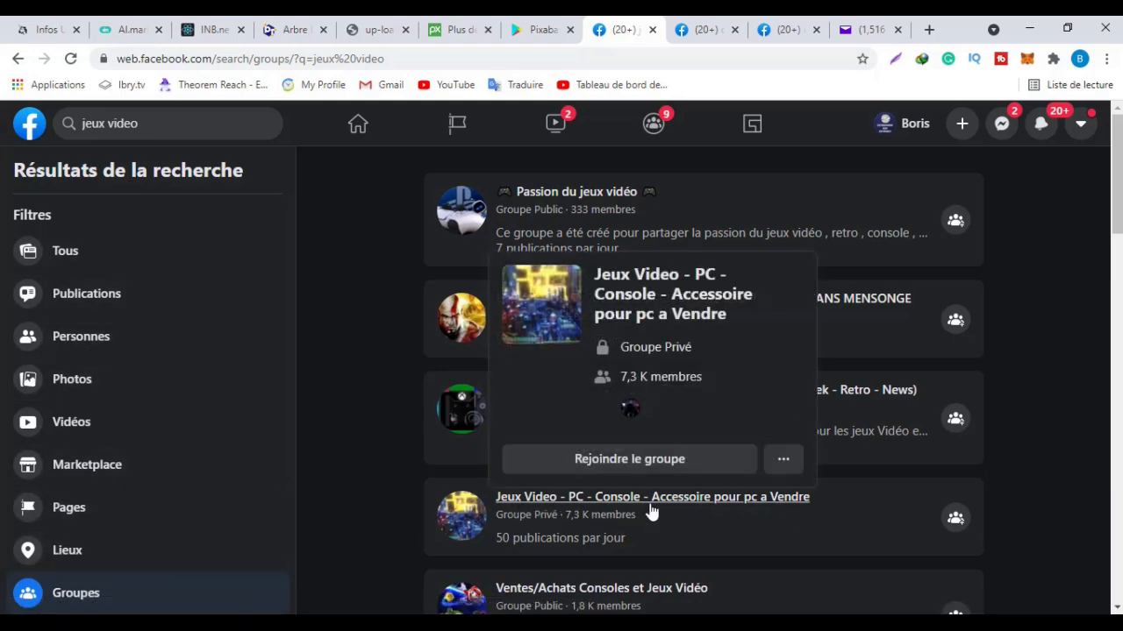
{"action": "scroll", "coordinate": [537, 342], "scroll_direction": "down", "scroll_amount": 5}
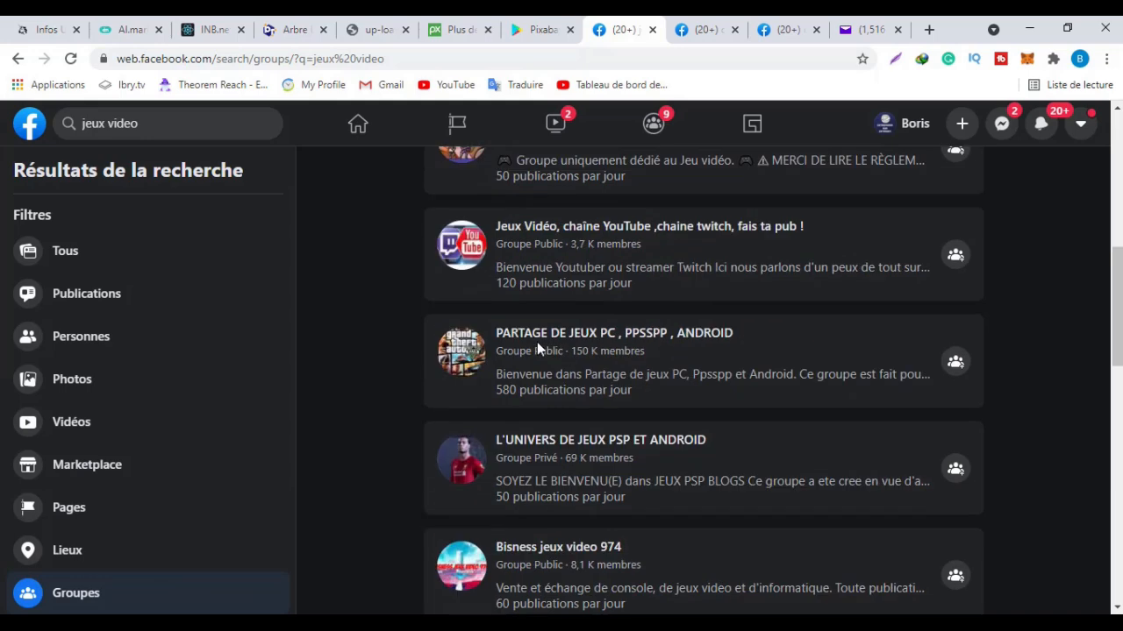
{"action": "mouse_move", "coordinate": [597, 347]}
Look through the Facebook group results for "dessins animés" and compare their membership and posting activity
{"action": "left_click", "coordinate": [707, 28]}
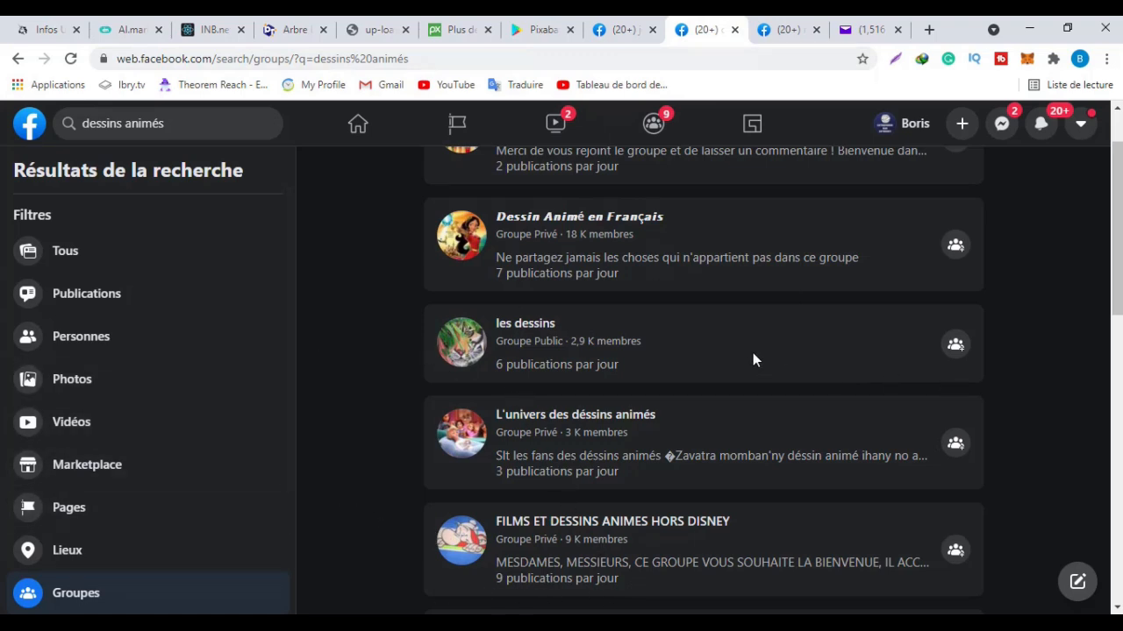
{"action": "scroll", "coordinate": [768, 366], "scroll_direction": "down", "scroll_amount": 2}
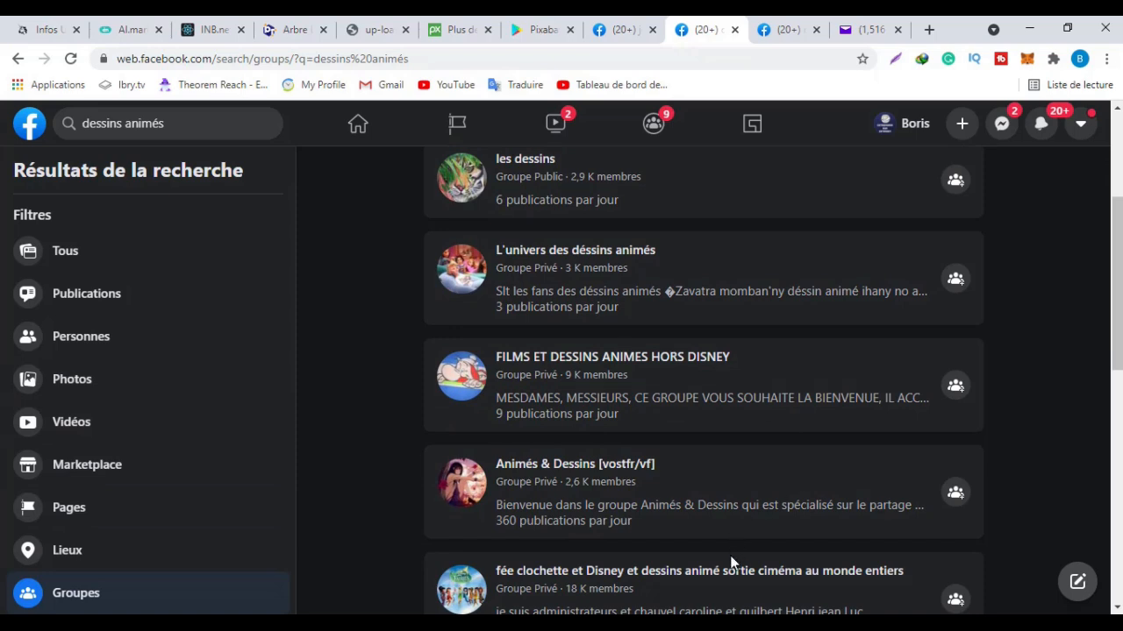
{"action": "scroll", "coordinate": [735, 558], "scroll_direction": "down", "scroll_amount": 2}
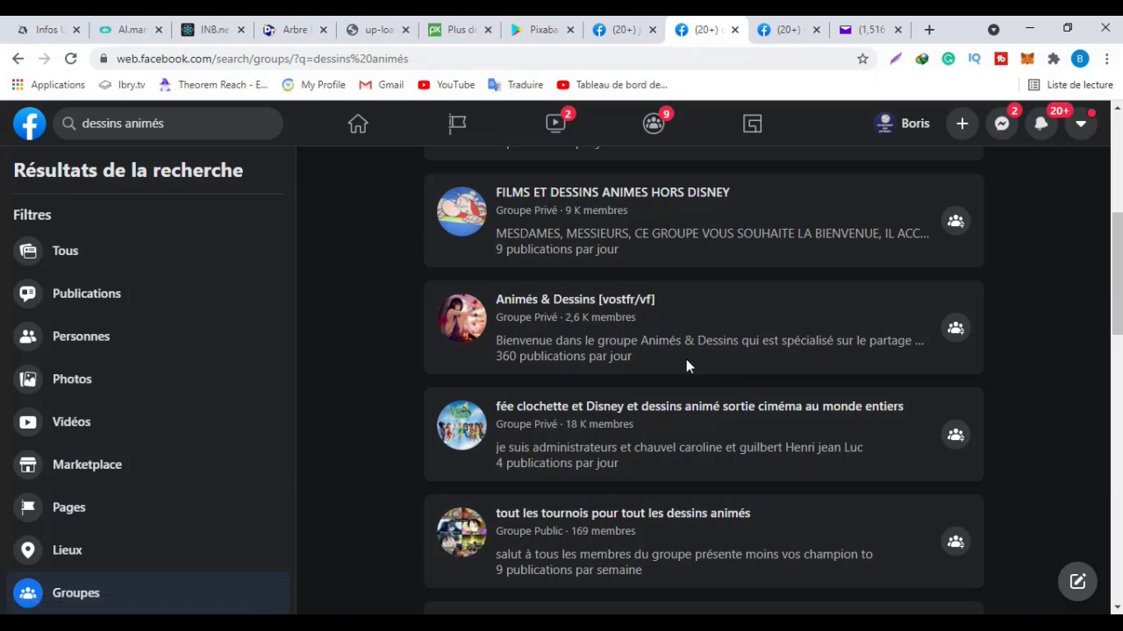
{"action": "scroll", "coordinate": [647, 419], "scroll_direction": "up", "scroll_amount": 1}
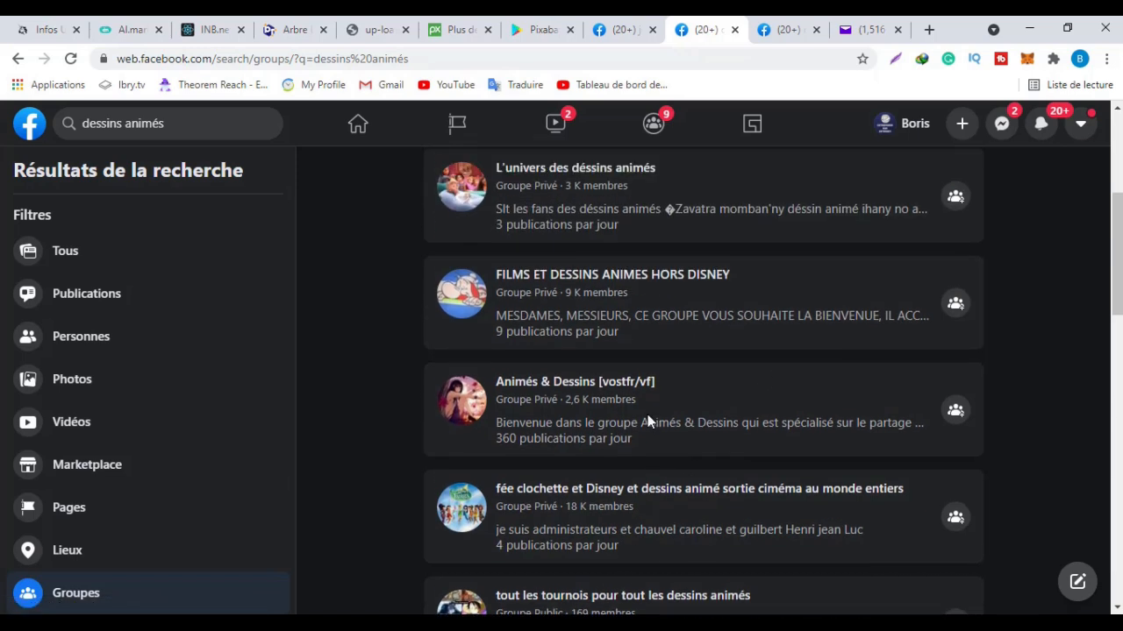
{"action": "scroll", "coordinate": [596, 363], "scroll_direction": "up", "scroll_amount": 4}
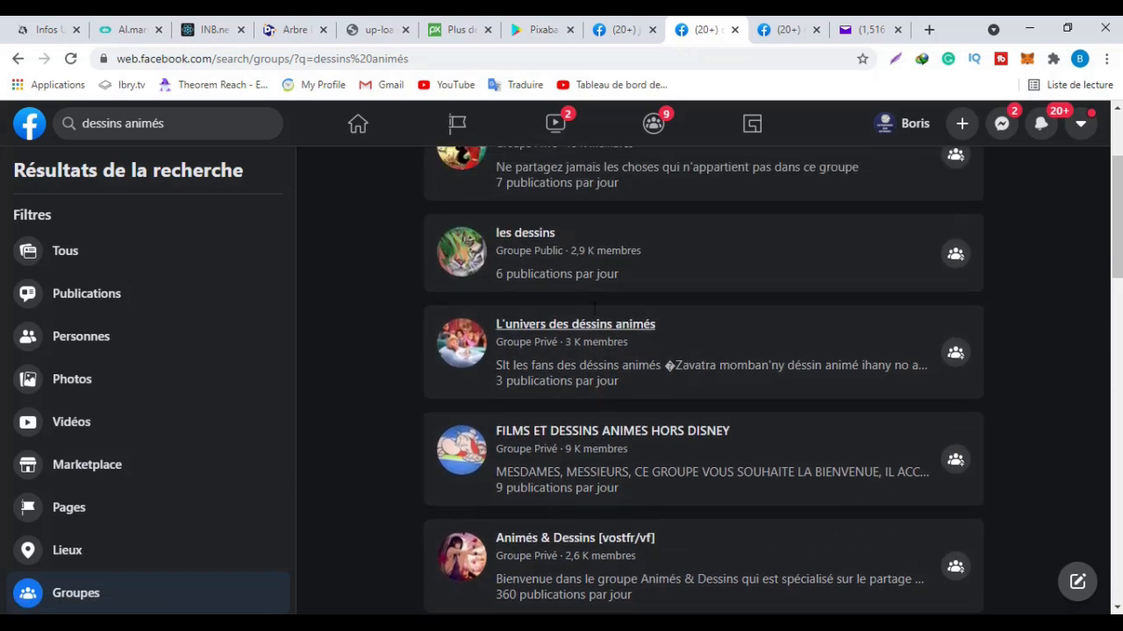
Look through the Facebook group results for "musique urbaine" for places to share music files
{"action": "left_click", "coordinate": [794, 28]}
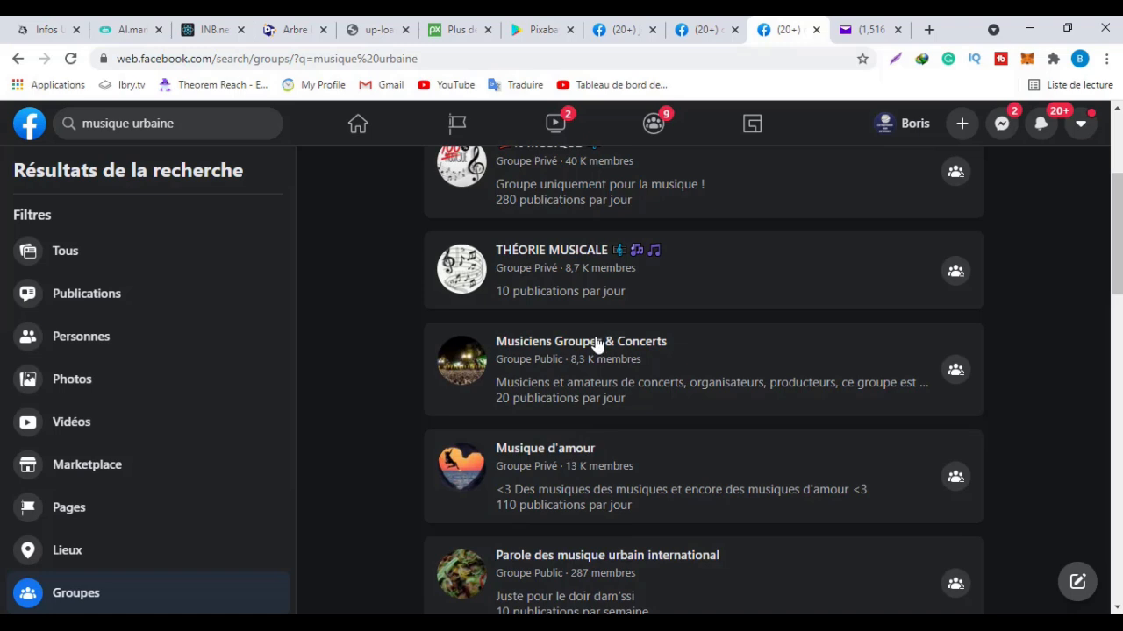
{"action": "scroll", "coordinate": [711, 412], "scroll_direction": "down", "scroll_amount": 1}
{"action": "scroll", "coordinate": [710, 408], "scroll_direction": "down", "scroll_amount": 1}
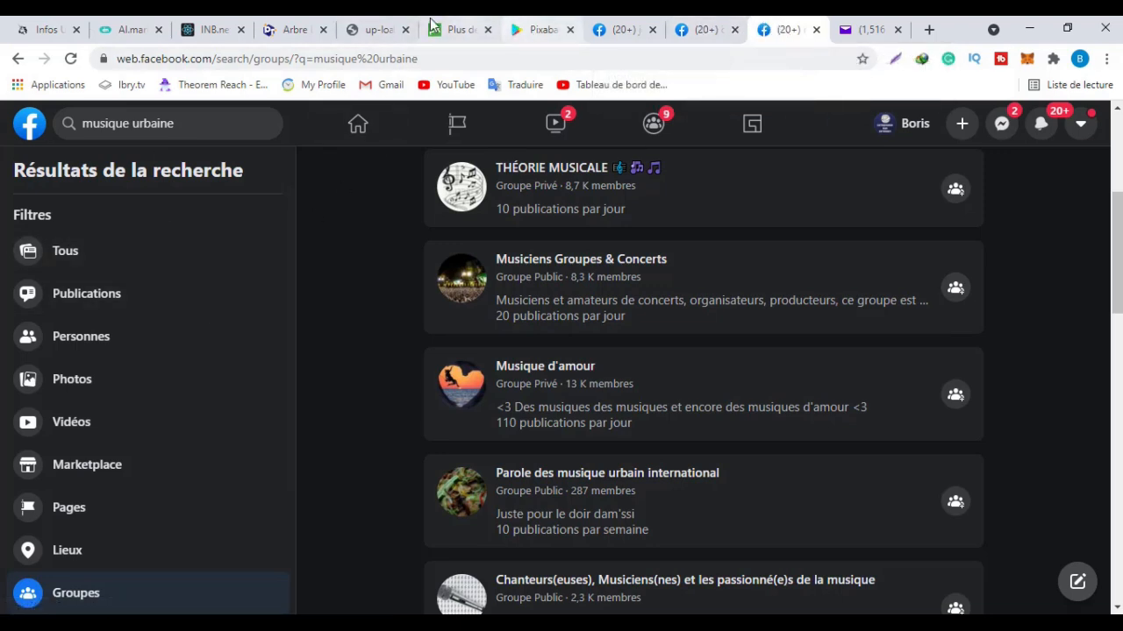
Switch back to the UP-LOAD site and log out of the account
{"action": "left_click", "coordinate": [384, 30]}
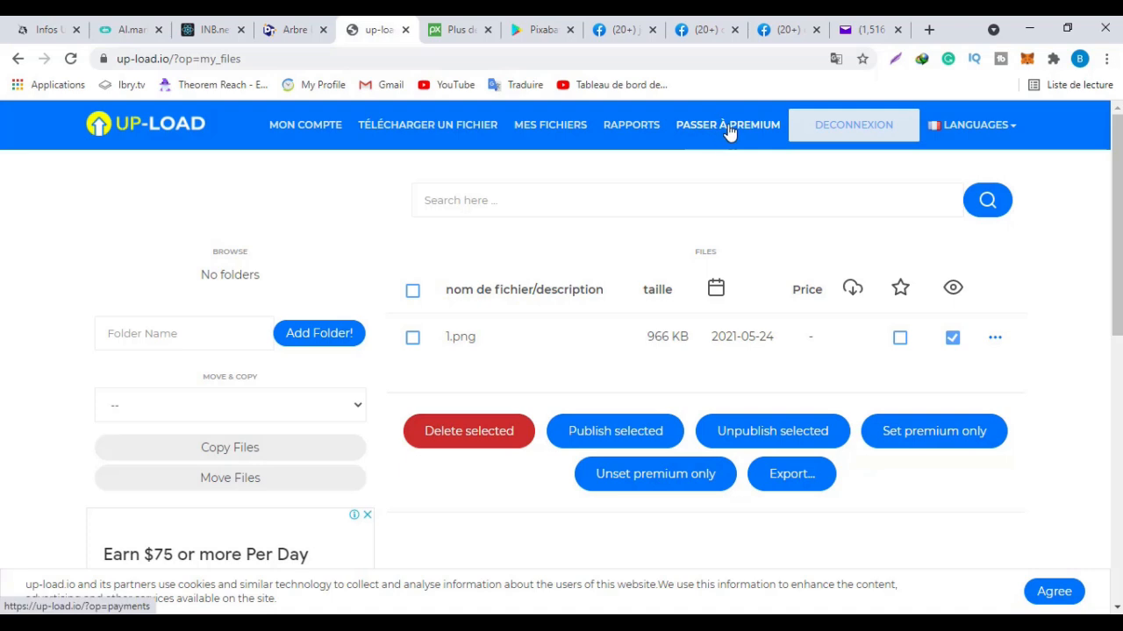
{"action": "left_click", "coordinate": [851, 133]}
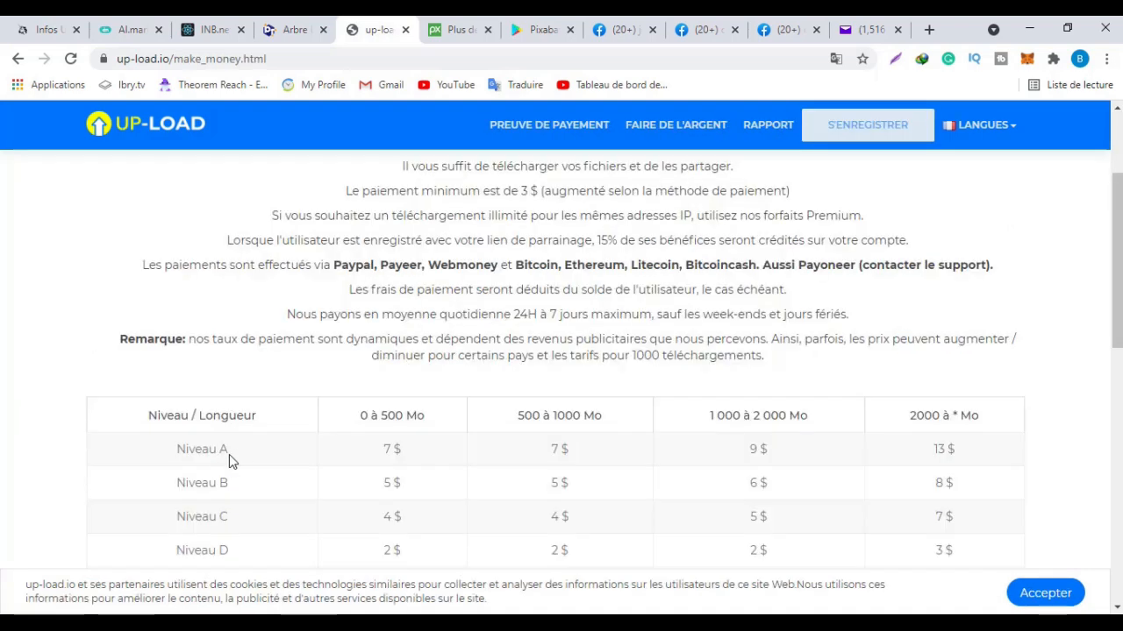